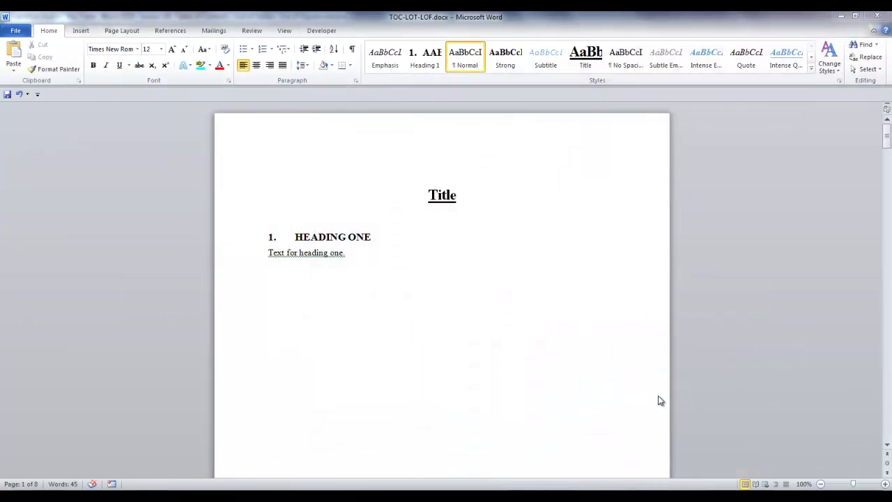
# Step: Place the cursor on the empty paragraph just above the document's Title
pyautogui.click(278, 174)
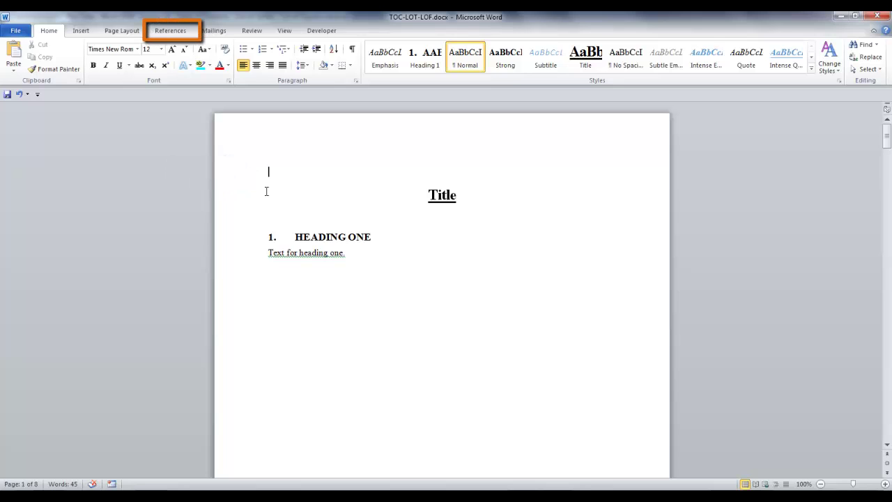
# Step: Insert the Automatic Table 2 table of contents from the References tab above the title
pyautogui.click(171, 32)
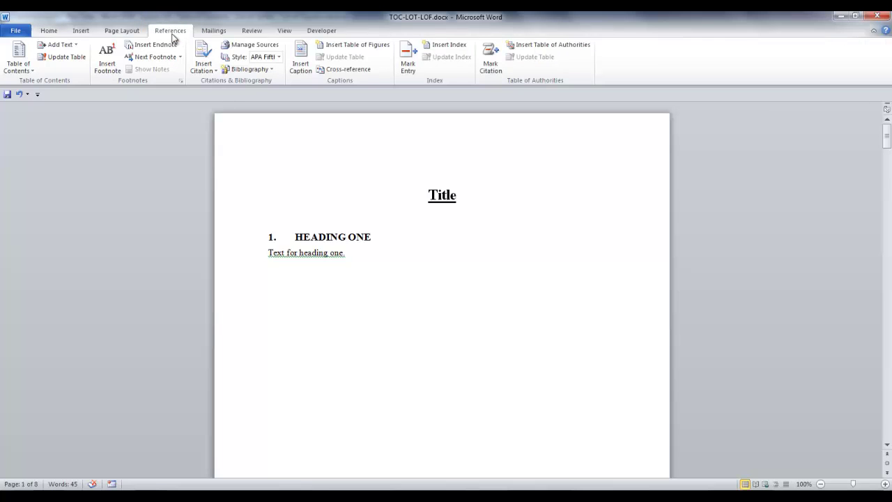
pyautogui.click(29, 68)
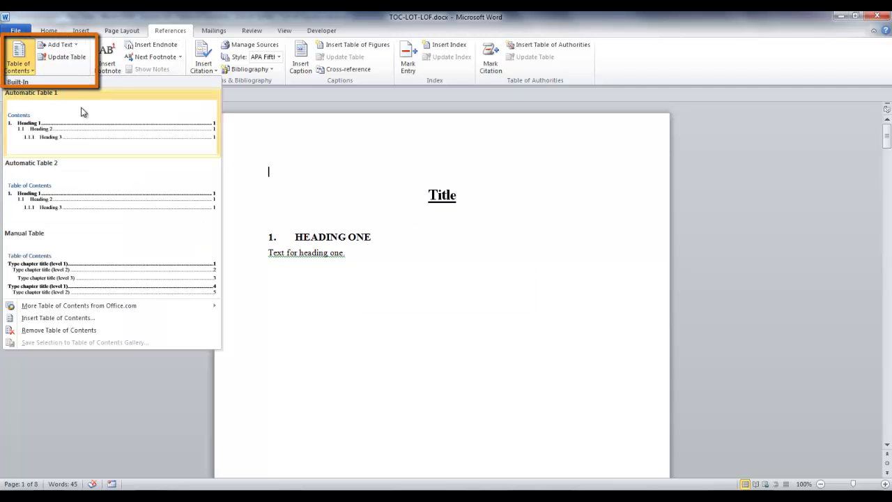
pyautogui.click(120, 187)
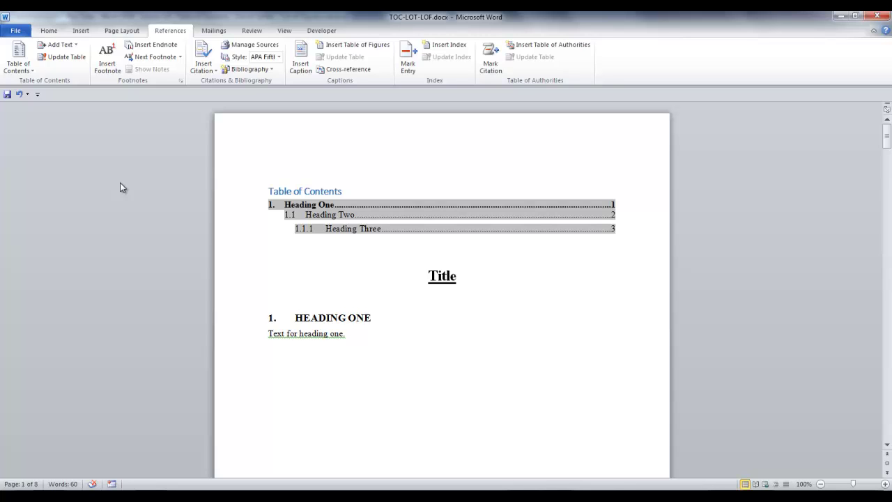
# Step: Cancel an update of the inserted table of contents, then remove it from the document
pyautogui.click(348, 173)
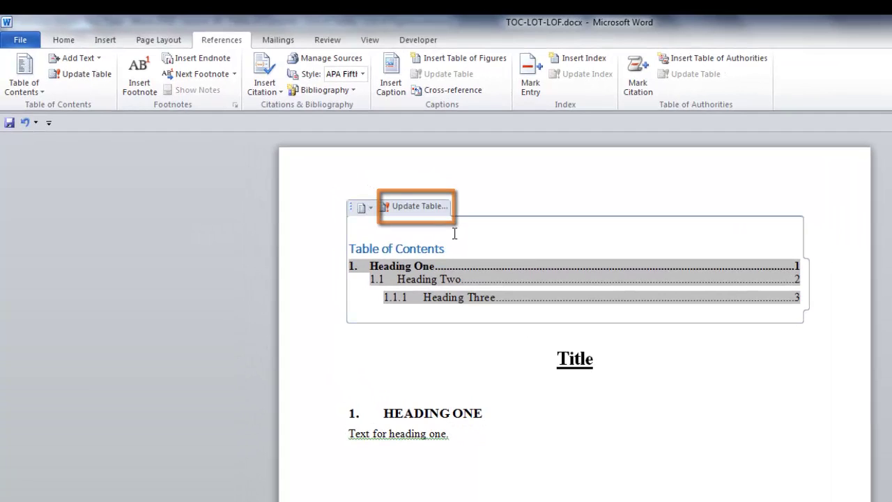
pyautogui.click(397, 207)
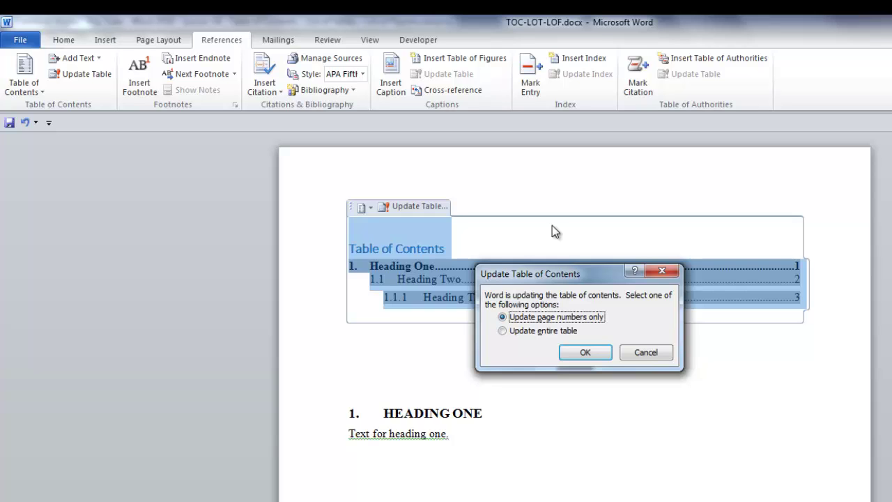
pyautogui.press('Escape')
pyautogui.click(364, 207)
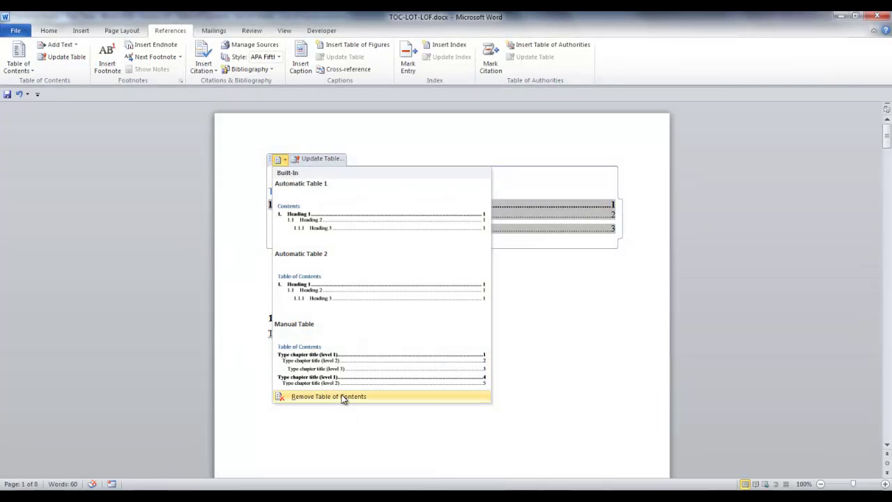
pyautogui.click(342, 396)
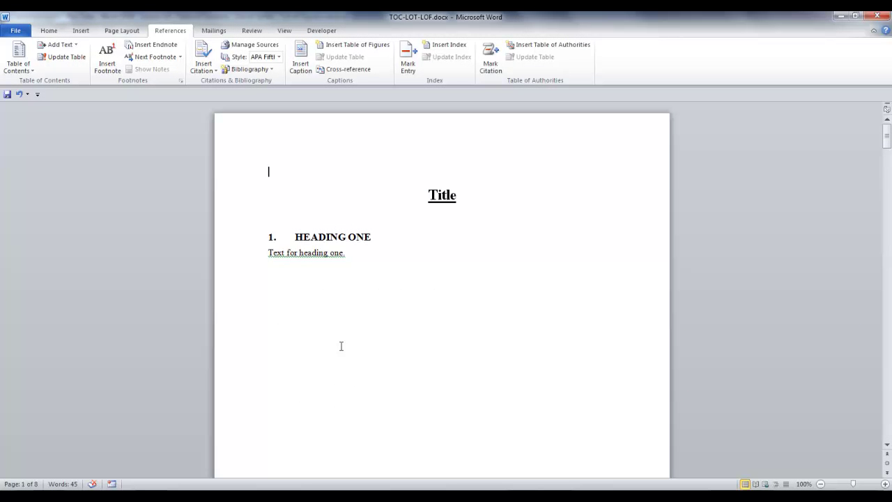
# Step: Start a custom Table of Contents showing 4 levels with a dotted tab leader
pyautogui.click(32, 71)
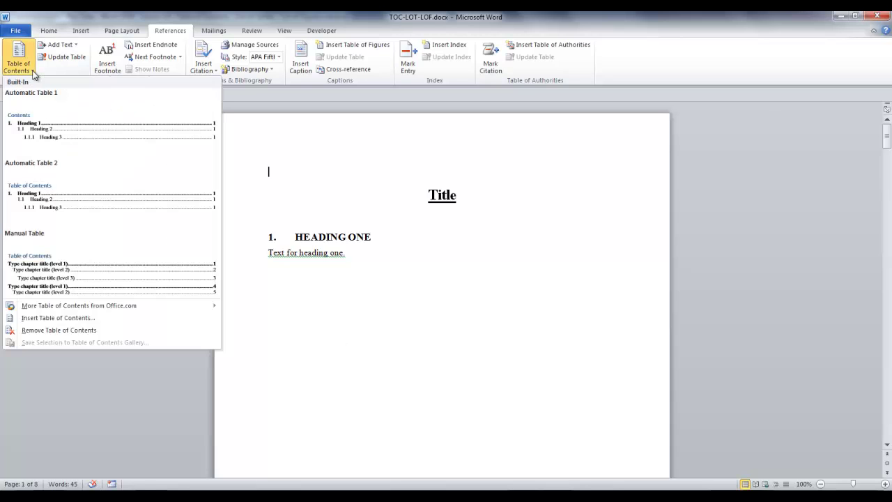
pyautogui.click(99, 319)
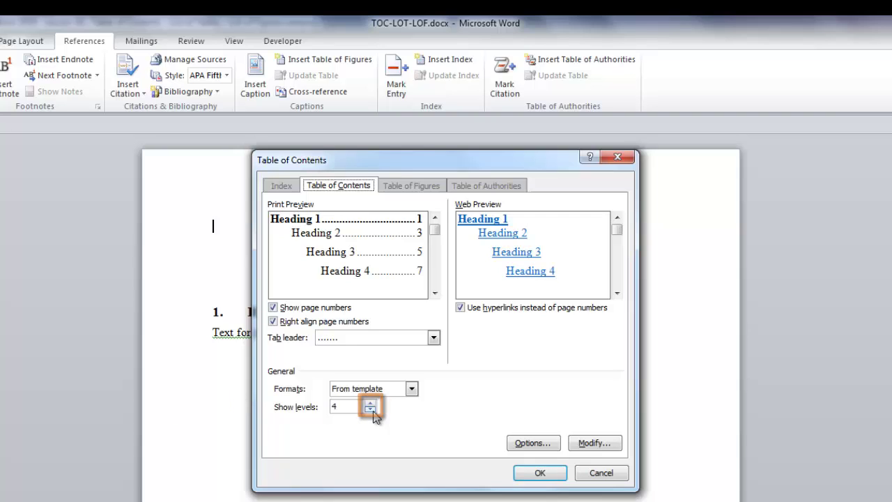
pyautogui.click(372, 412)
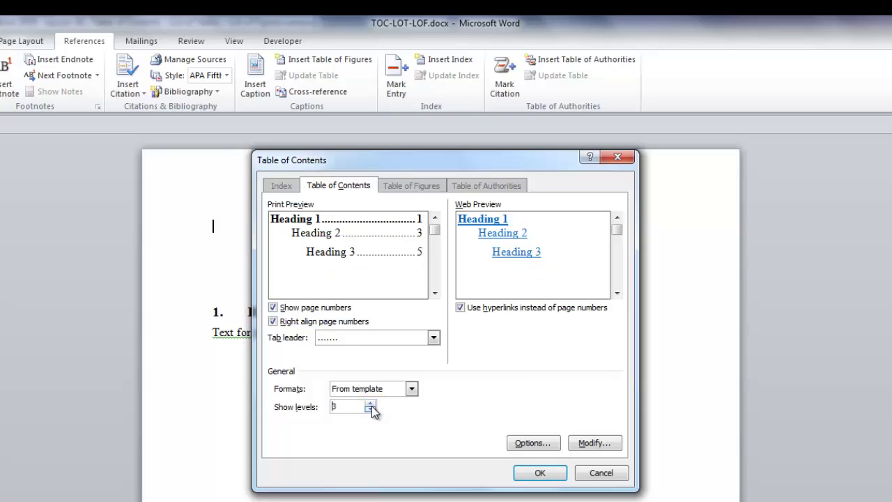
pyautogui.click(371, 403)
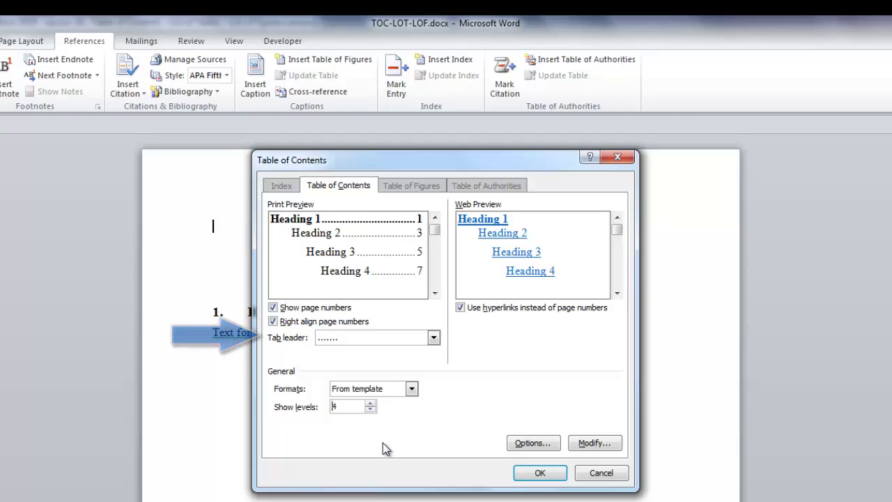
pyautogui.click(433, 337)
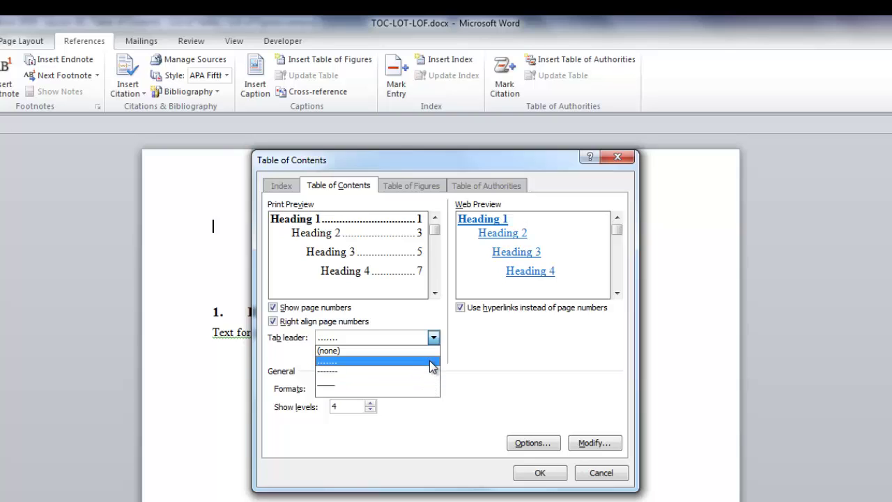
pyautogui.click(427, 359)
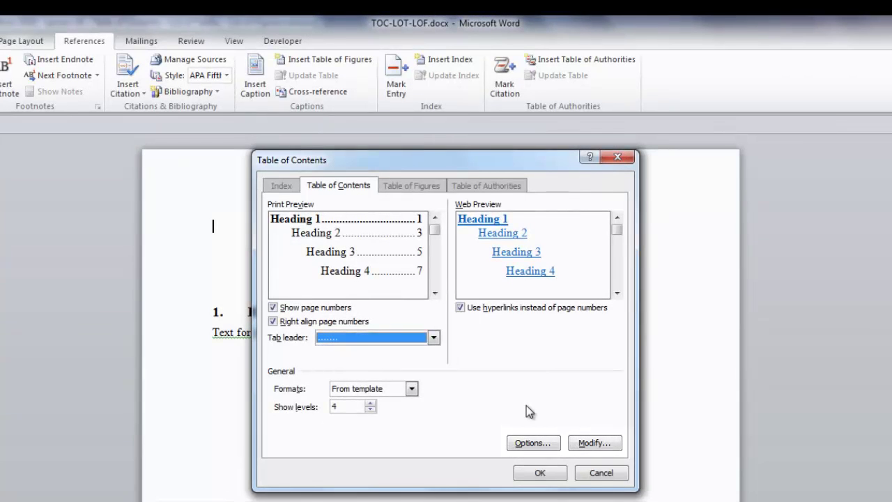
# Step: In Table of Contents Options, assign the Title style TOC level 1 and confirm
pyautogui.click(533, 445)
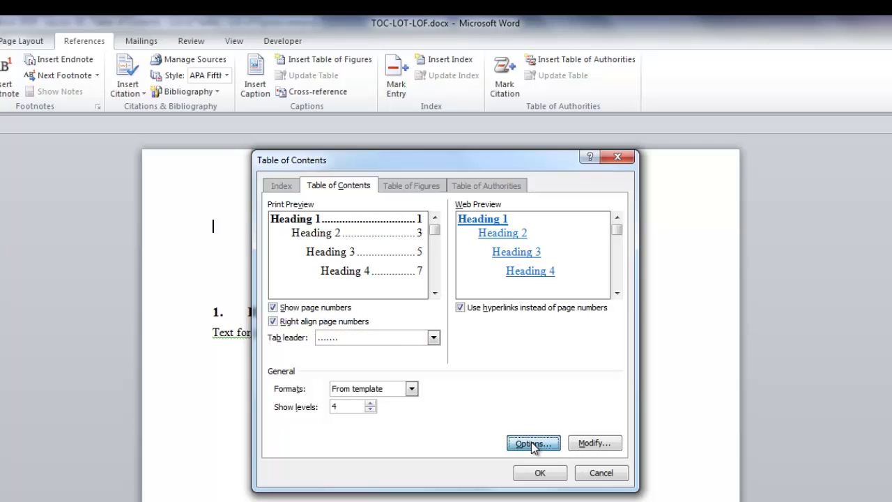
pyautogui.click(569, 369)
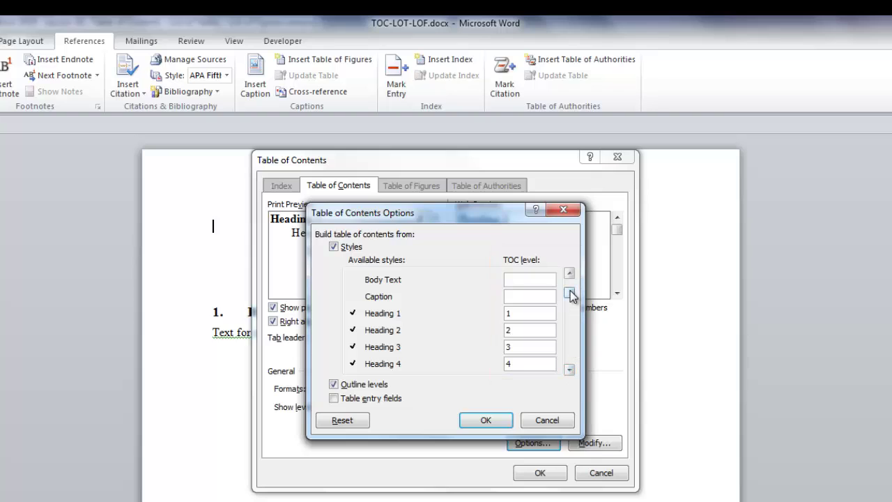
pyautogui.click(571, 311)
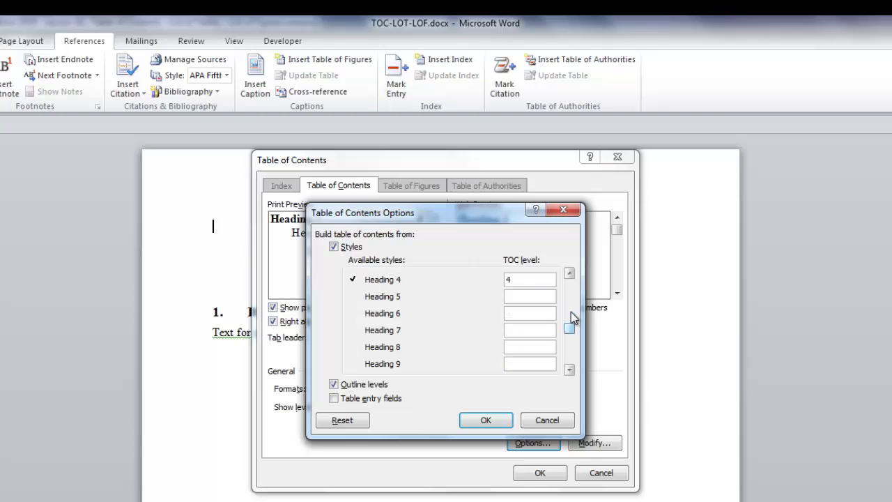
pyautogui.scroll(-2, 571, 312)
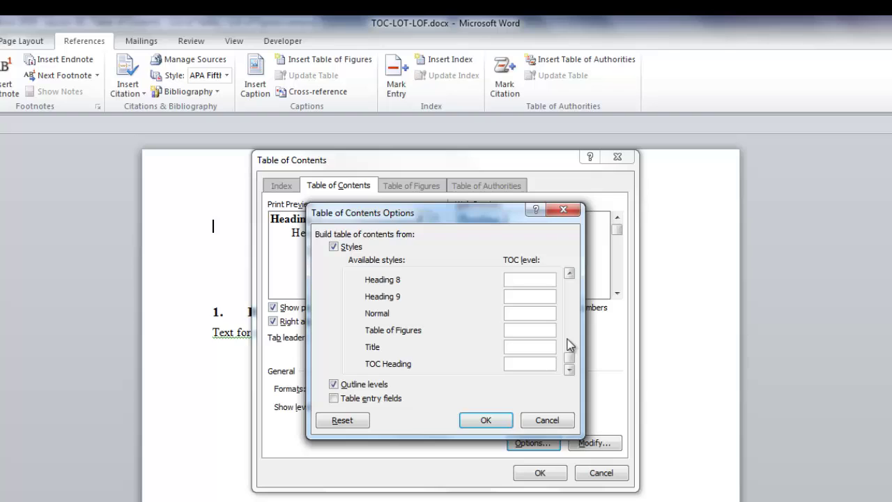
pyautogui.click(517, 347)
pyautogui.write('1')
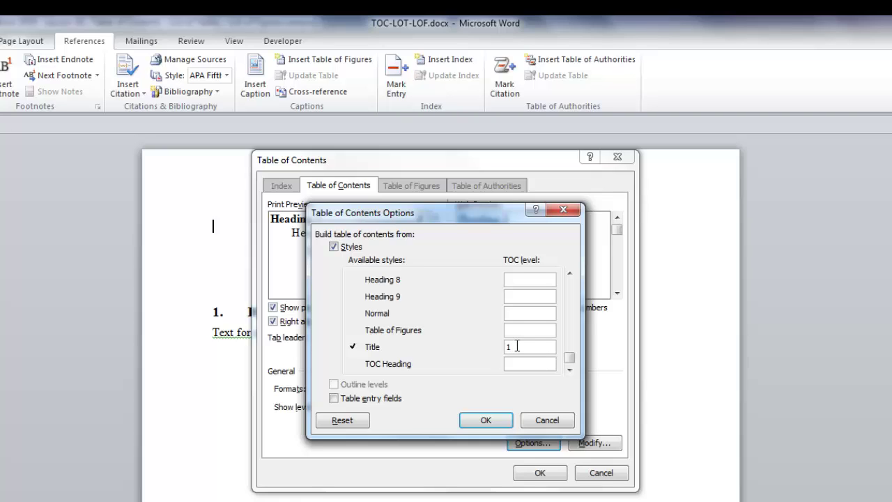
pyautogui.moveTo(569, 357); pyautogui.dragTo(571, 275)
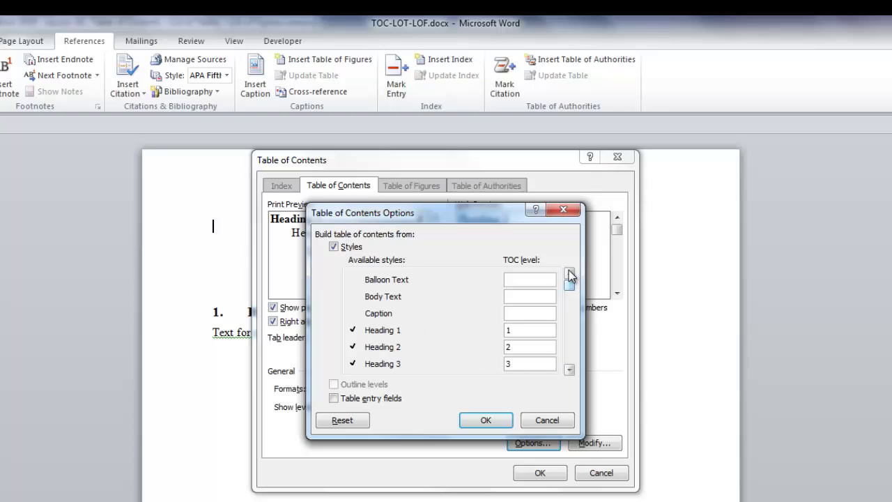
pyautogui.click(486, 421)
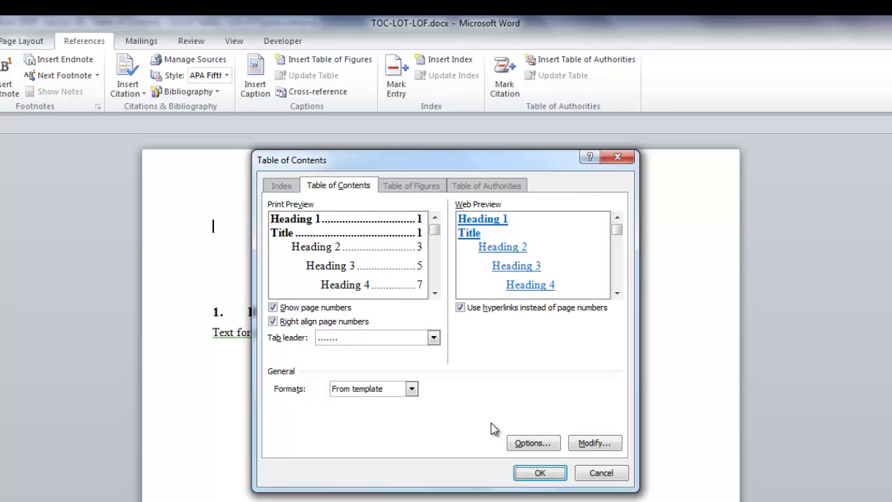
# Step: Modify the TOC 1 style to use 14 pt text with Automatic font colour
pyautogui.click(607, 446)
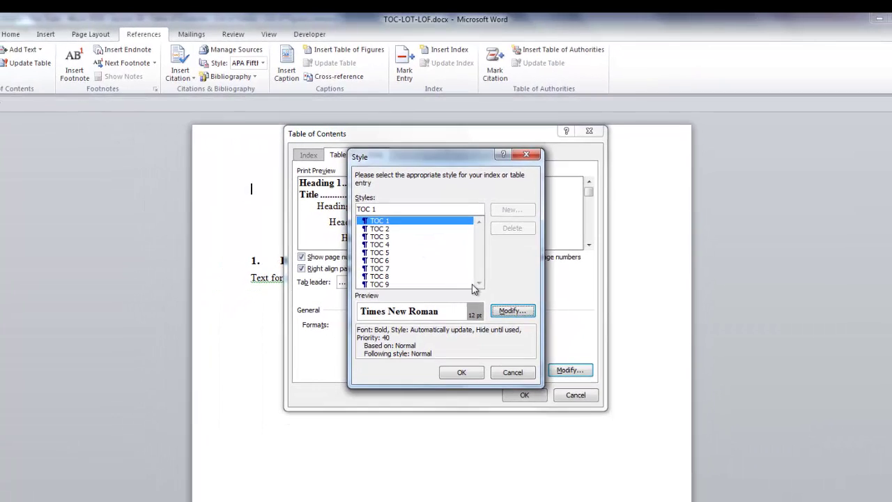
pyautogui.click(512, 311)
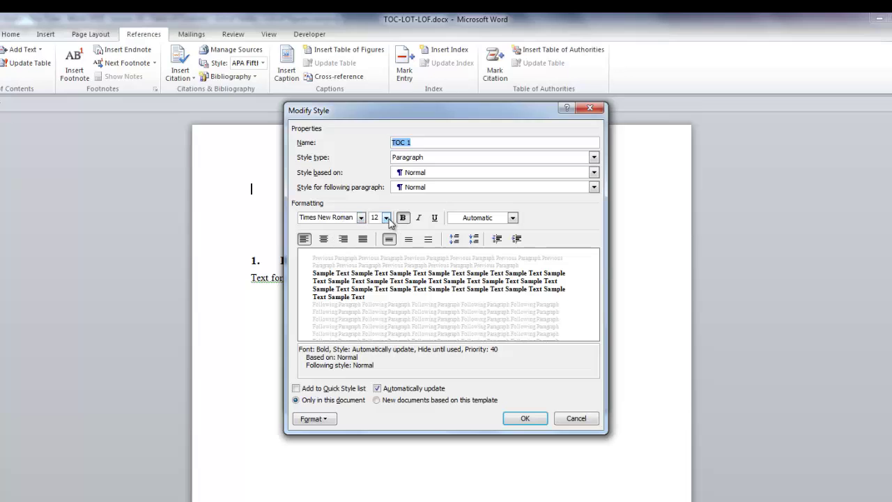
pyautogui.click(385, 217)
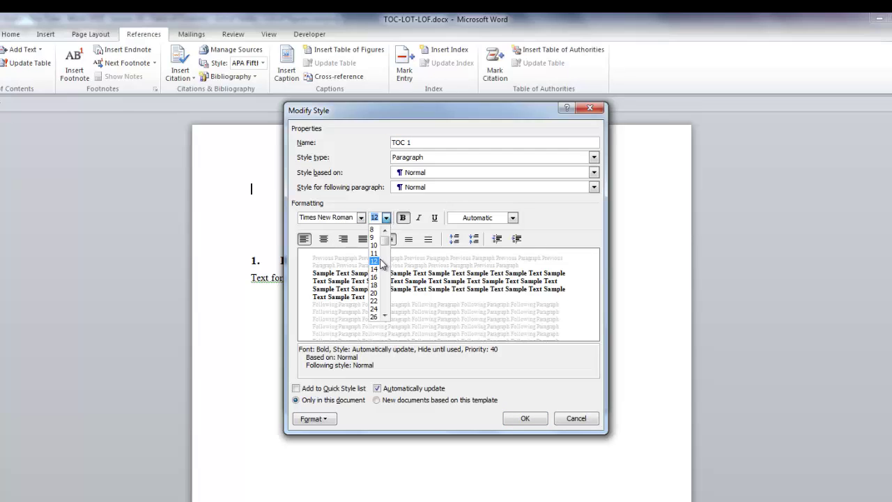
pyautogui.click(374, 269)
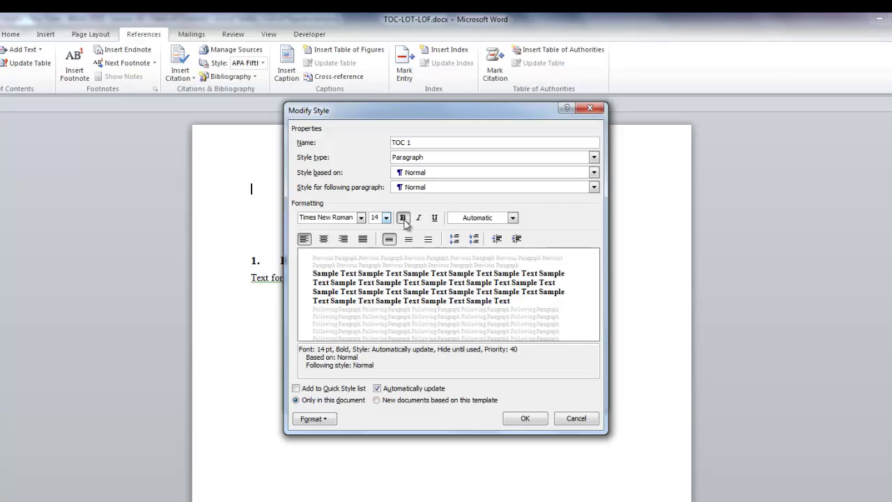
pyautogui.click(512, 217)
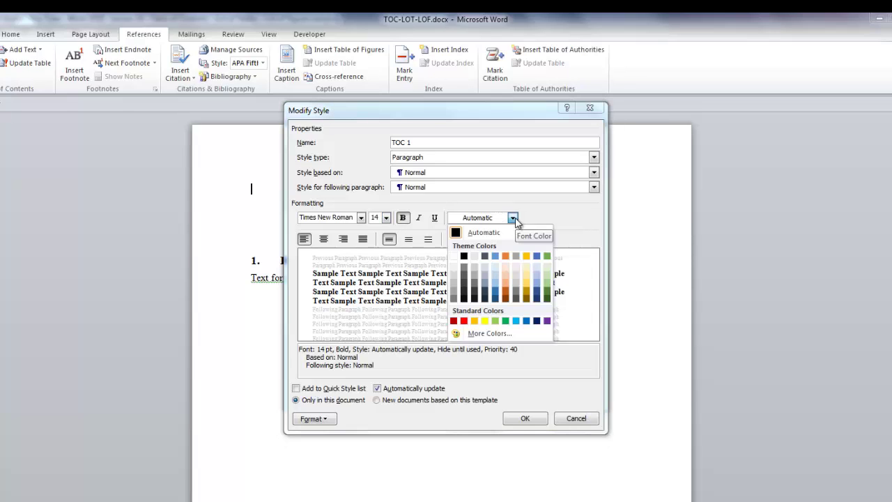
pyautogui.click(486, 233)
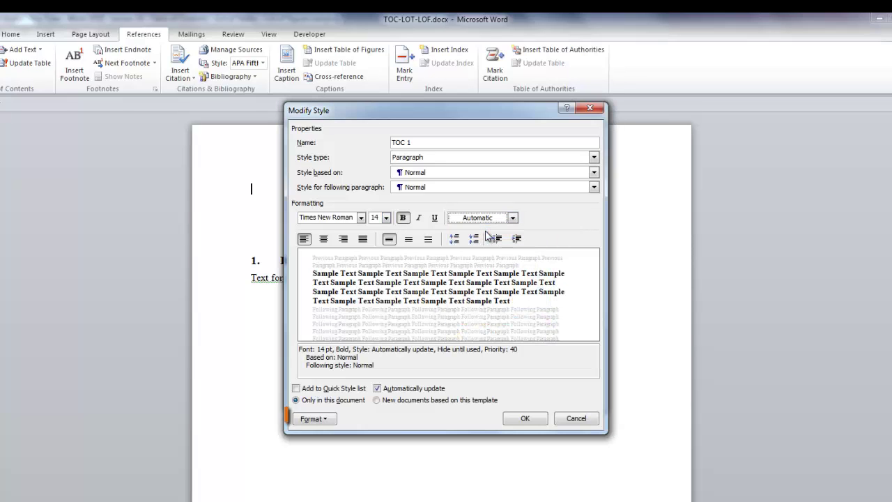
# Step: Turn on All caps in the TOC 1 style's font settings
pyautogui.click(311, 420)
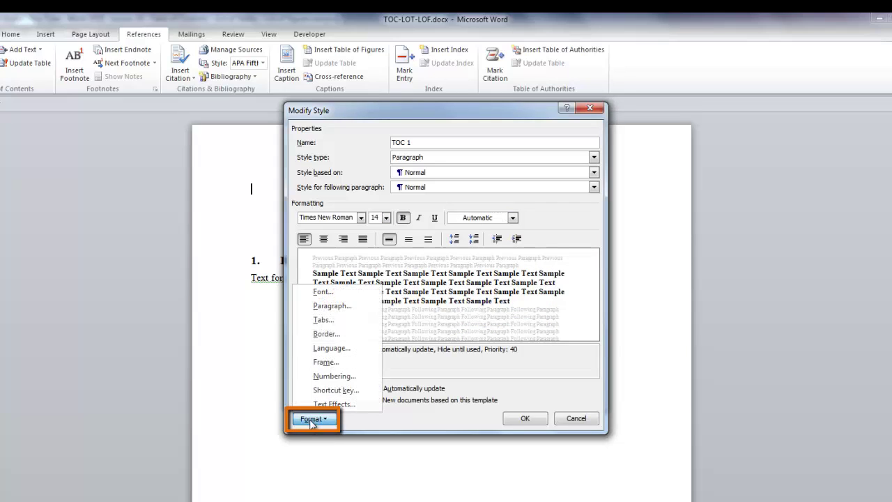
pyautogui.click(333, 296)
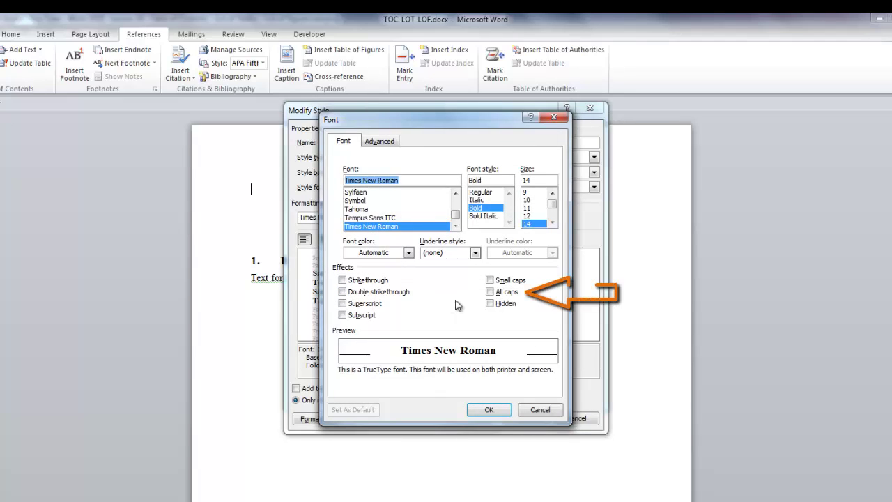
pyautogui.click(497, 294)
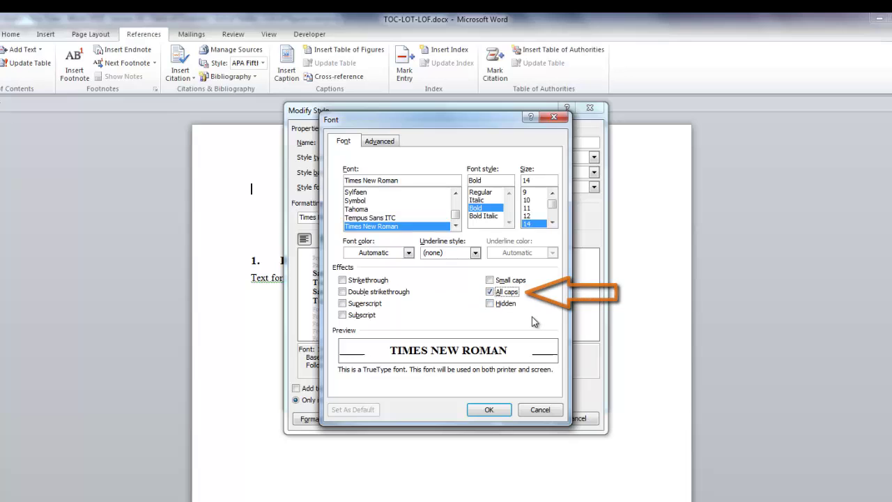
pyautogui.click(497, 413)
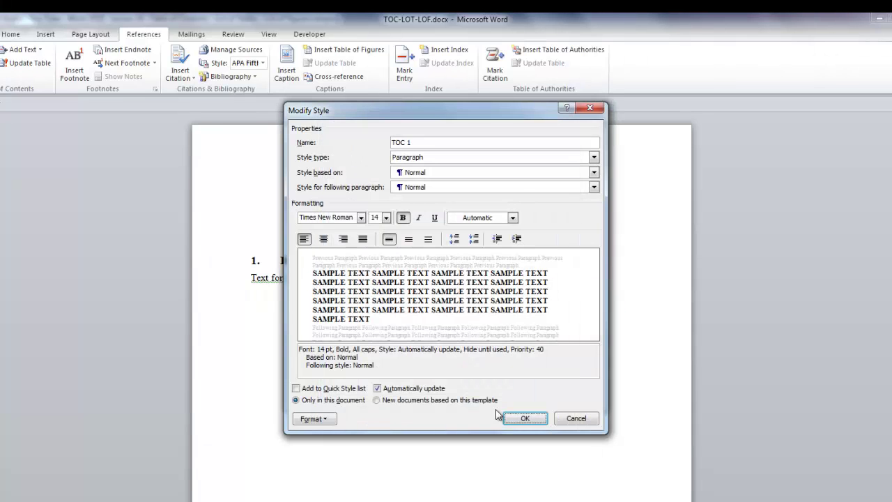
# Step: Give TOC 1 3 pt spacing before and after plus a 0.5" hanging indent, then save the style
pyautogui.click(308, 418)
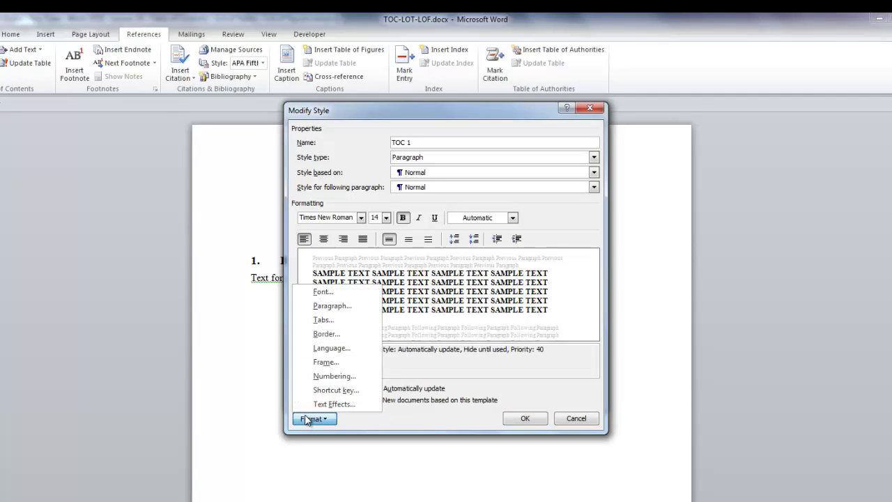
pyautogui.click(359, 306)
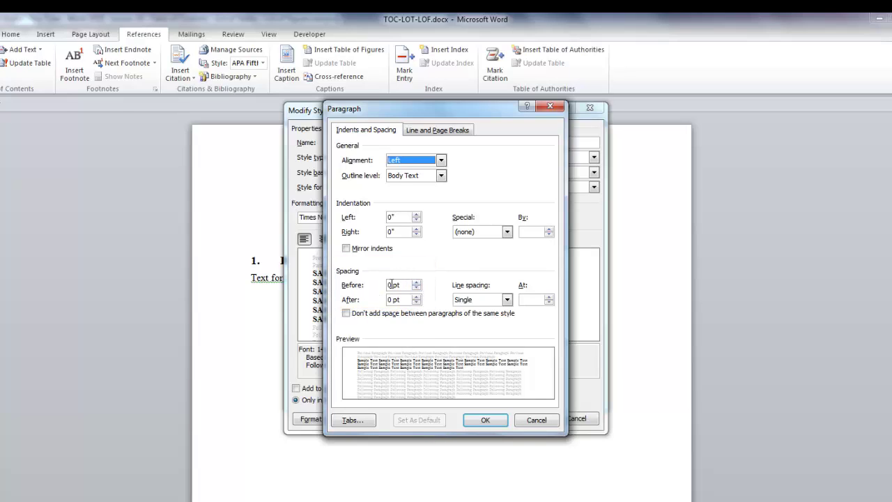
pyautogui.moveTo(392, 284); pyautogui.dragTo(381, 285)
pyautogui.write('3')
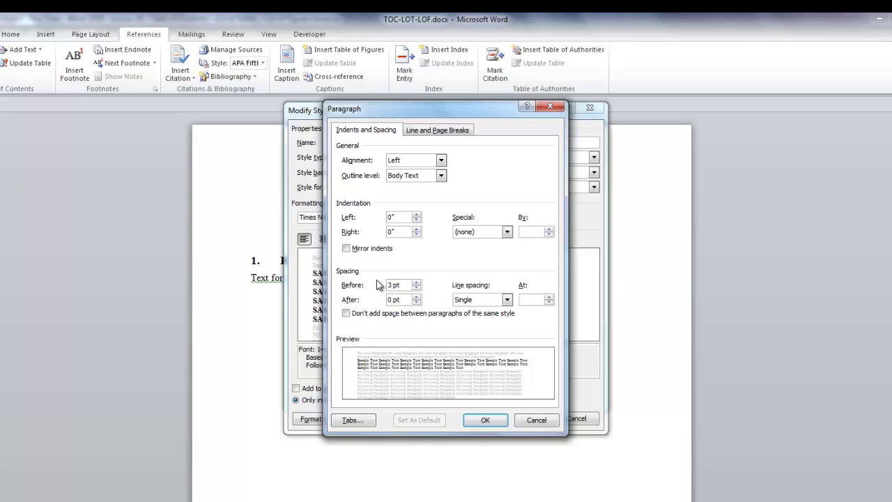
pyautogui.click(383, 299)
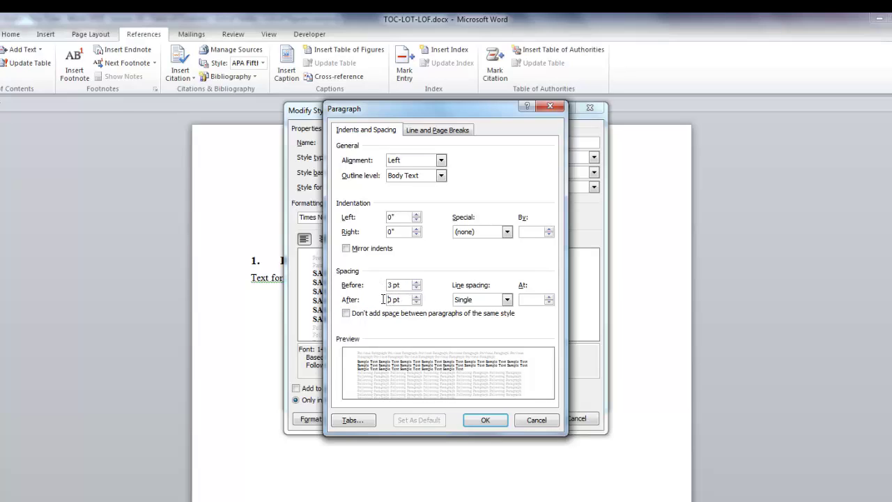
pyautogui.write('3')
pyautogui.press('Delete')
pyautogui.click(507, 231)
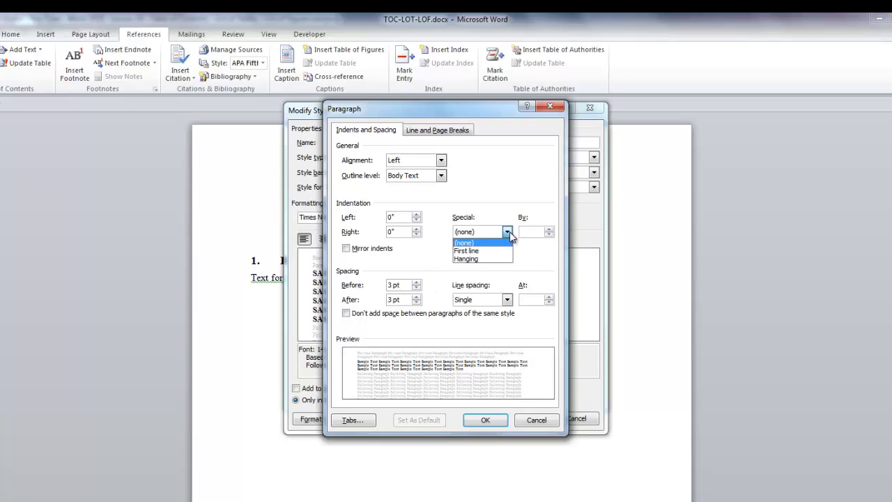
pyautogui.click(486, 259)
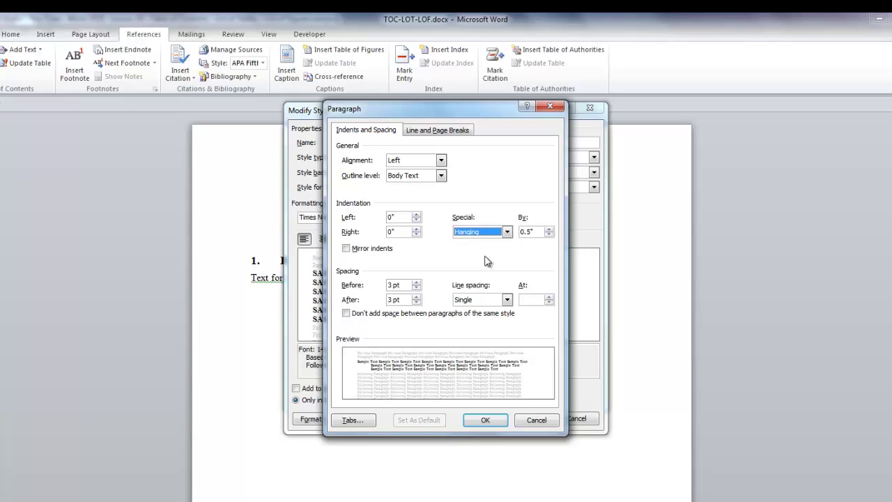
pyautogui.click(486, 420)
pyautogui.click(524, 418)
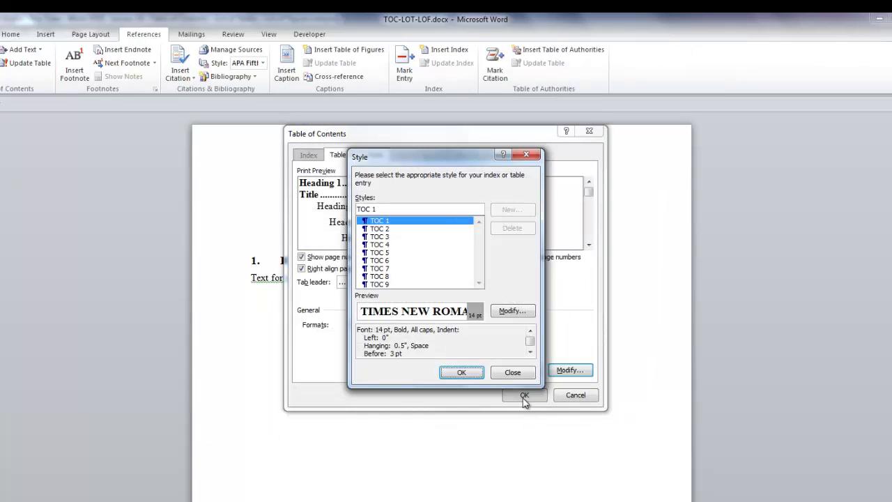
# Step: Select the TOC 2 style in the Style dialog and make it bold
pyautogui.click(393, 230)
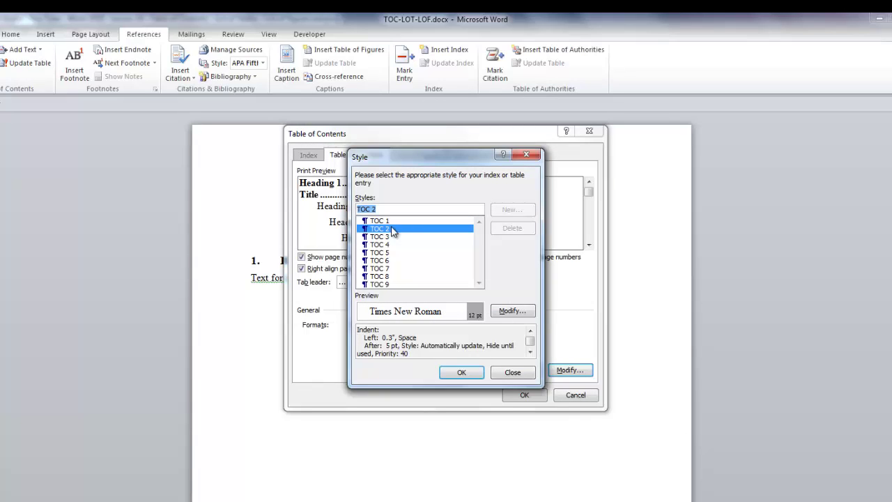
pyautogui.click(513, 310)
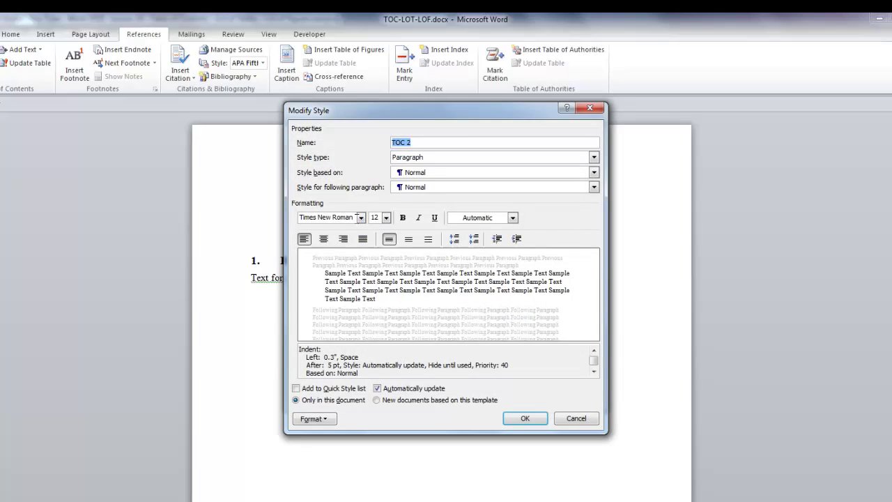
pyautogui.click(402, 219)
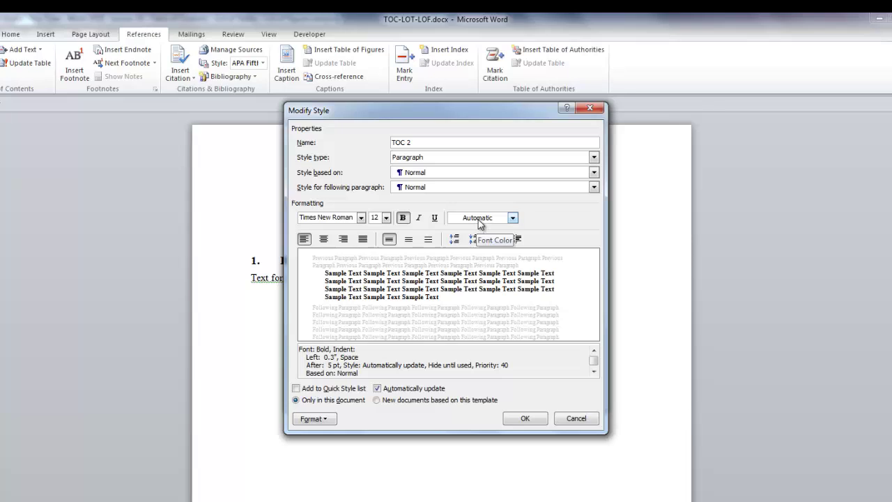
pyautogui.click(323, 421)
# Step: Set TOC 2 paragraphs to 3 pt before and after, 0" left indent, 0.5" hanging indent
pyautogui.click(348, 305)
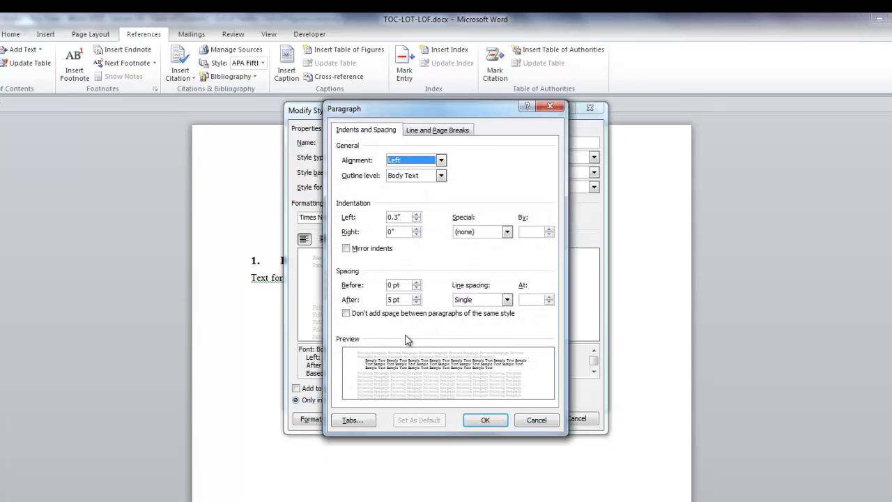
pyautogui.click(393, 284)
pyautogui.press('BackSpace')
pyautogui.write('3')
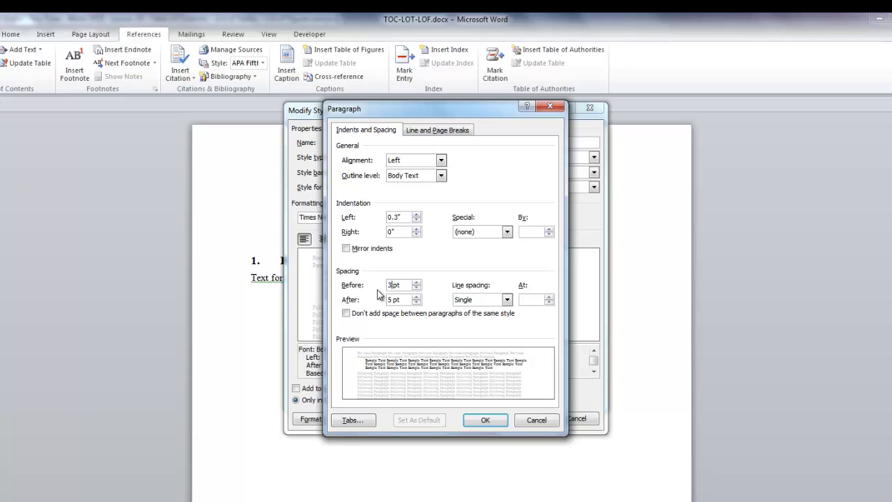
pyautogui.doubleClick(391, 299)
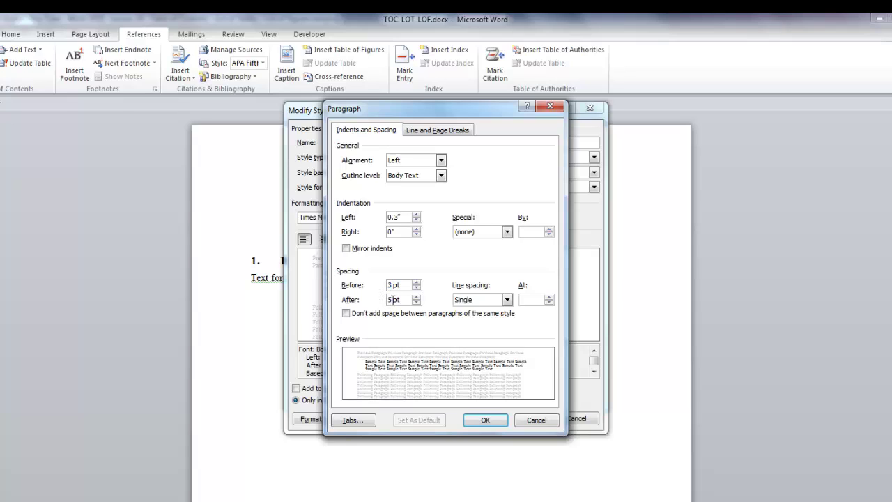
pyautogui.write('3')
pyautogui.click(416, 220)
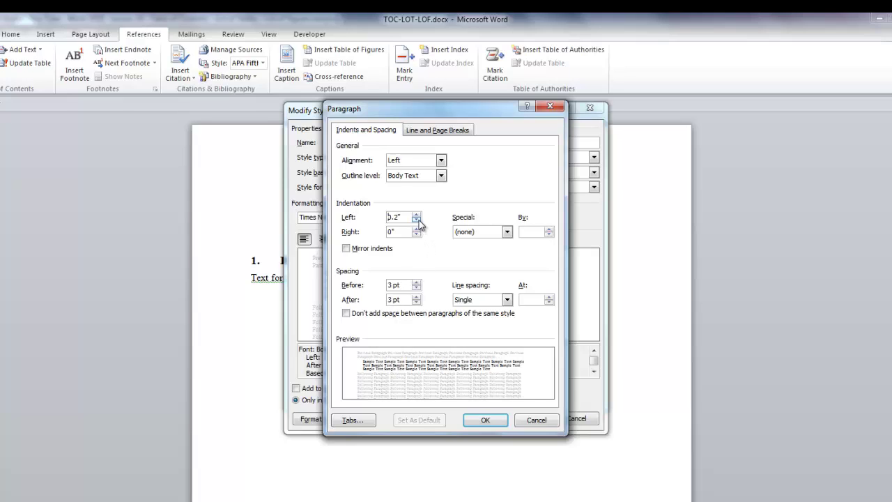
pyautogui.click(416, 220)
pyautogui.click(416, 219)
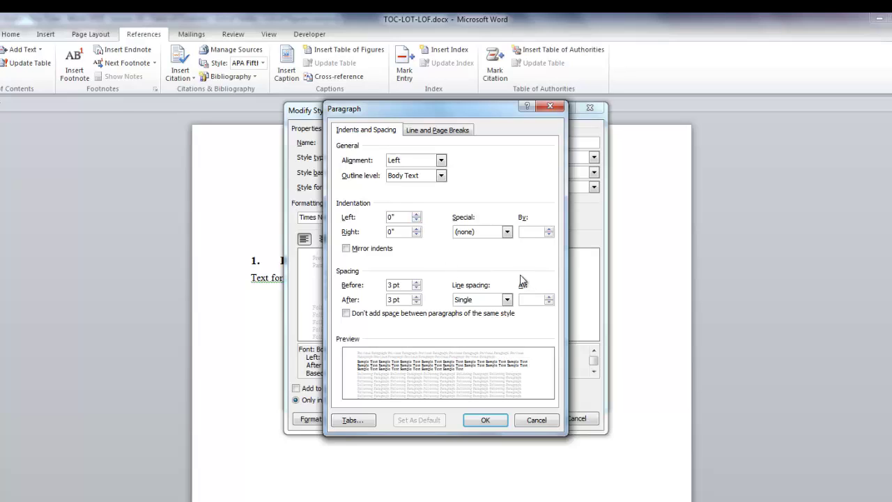
pyautogui.click(507, 232)
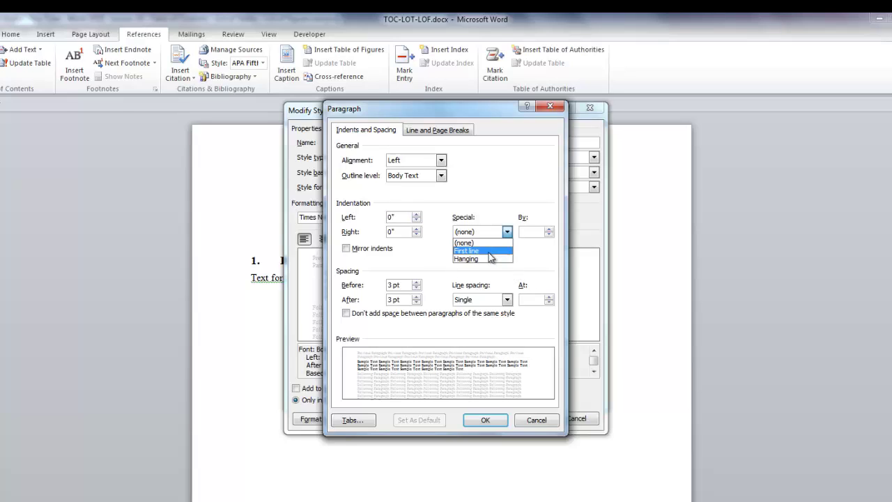
pyautogui.click(492, 259)
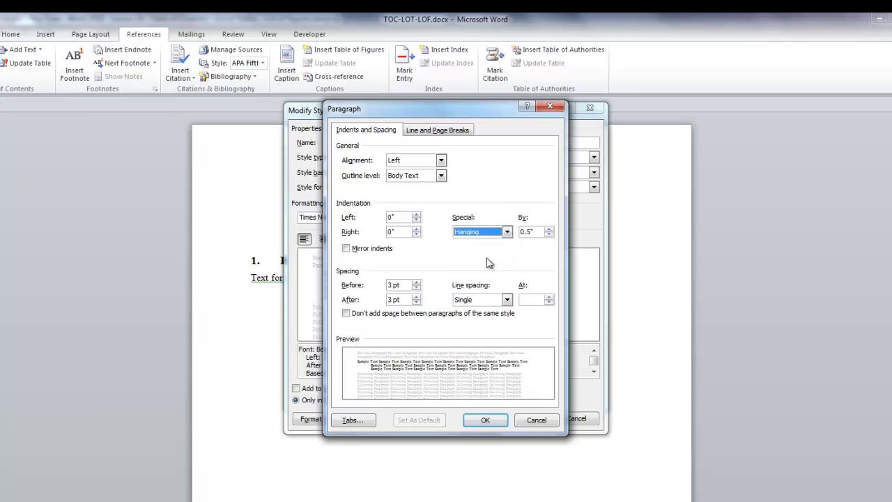
pyautogui.click(487, 421)
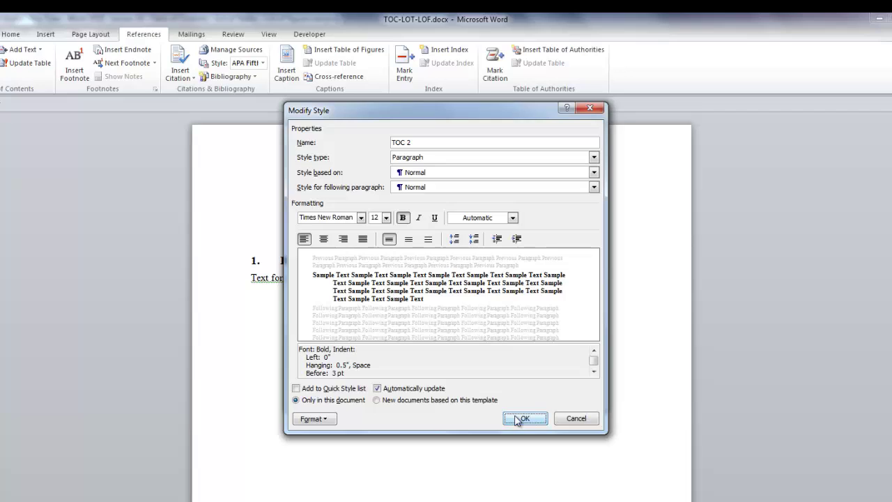
# Step: Save the TOC 2 style changes, then make the TOC 3 style bold and italic
pyautogui.click(519, 418)
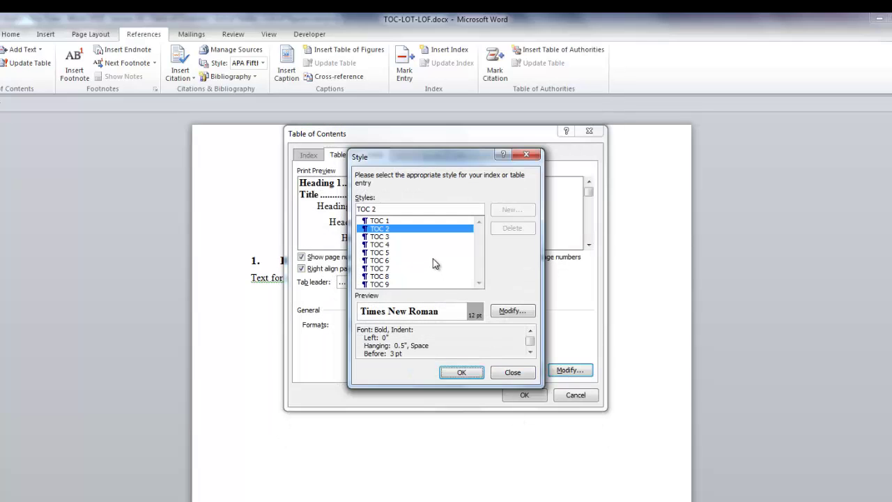
pyautogui.click(388, 237)
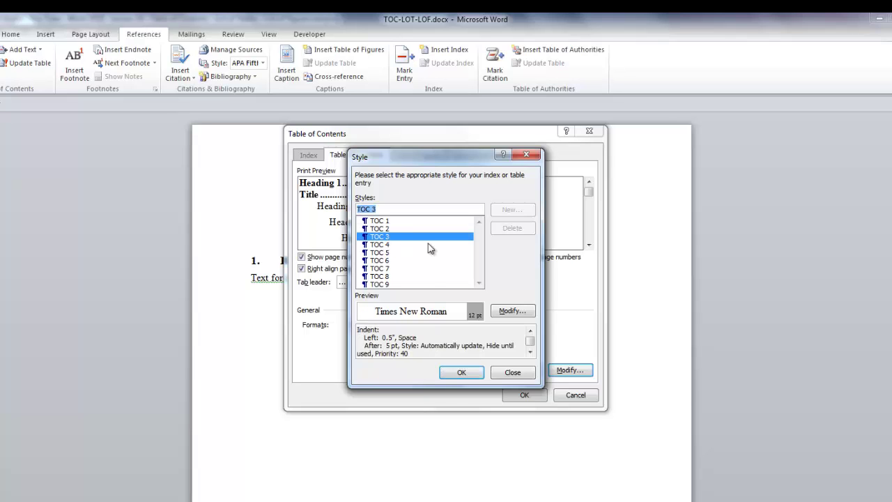
pyautogui.click(513, 310)
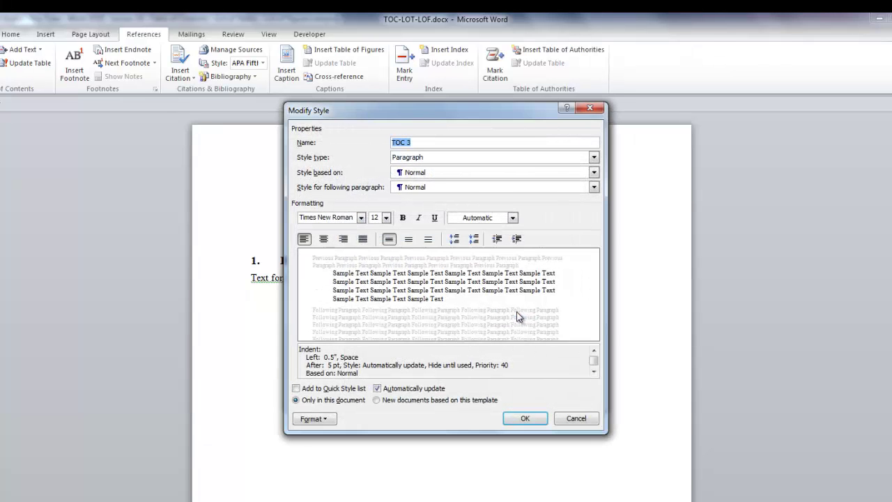
pyautogui.click(403, 218)
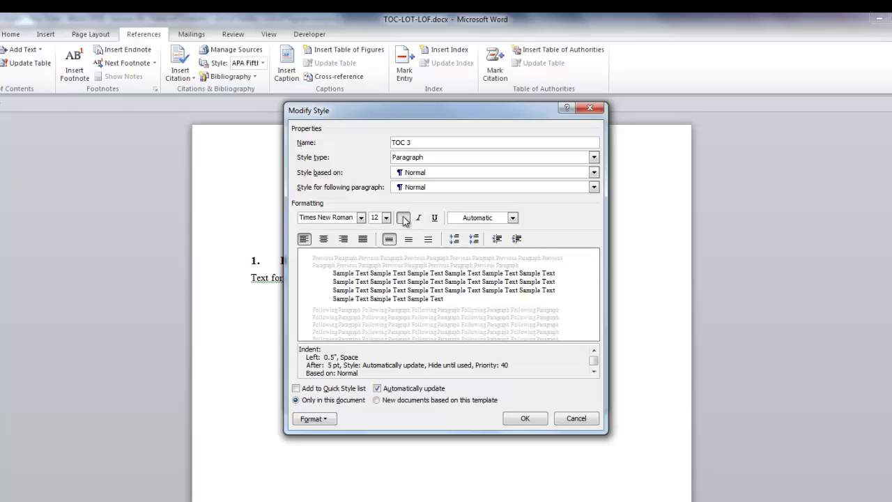
pyautogui.click(418, 218)
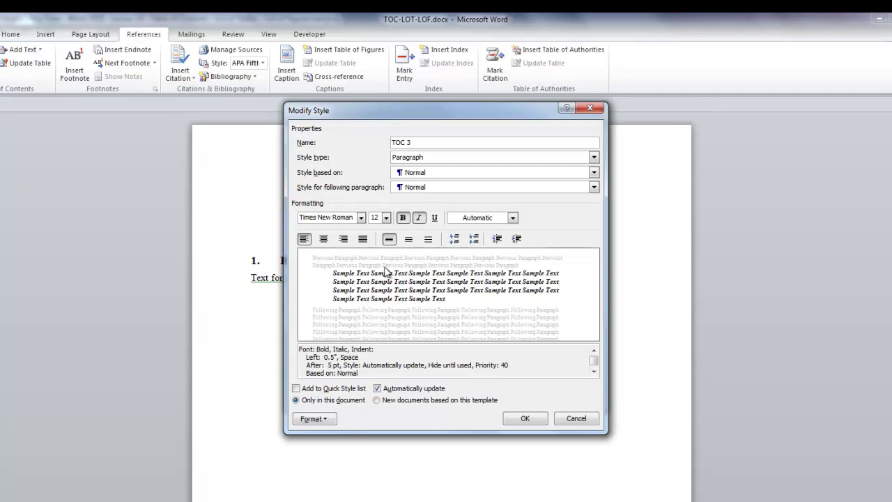
# Step: Give TOC 3 a 0" left indent with a 0.5" hanging indent
pyautogui.click(315, 418)
pyautogui.click(333, 306)
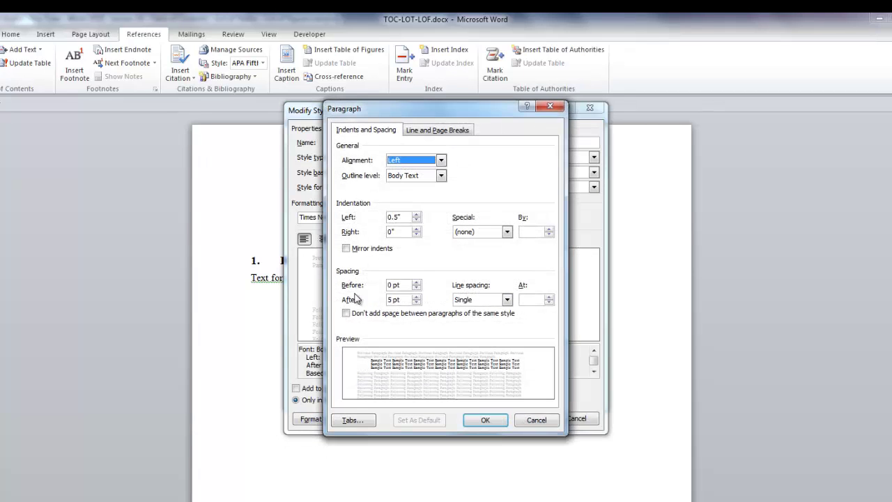
pyautogui.click(416, 221)
pyautogui.click(416, 221)
pyautogui.click(416, 221)
pyautogui.click(416, 221)
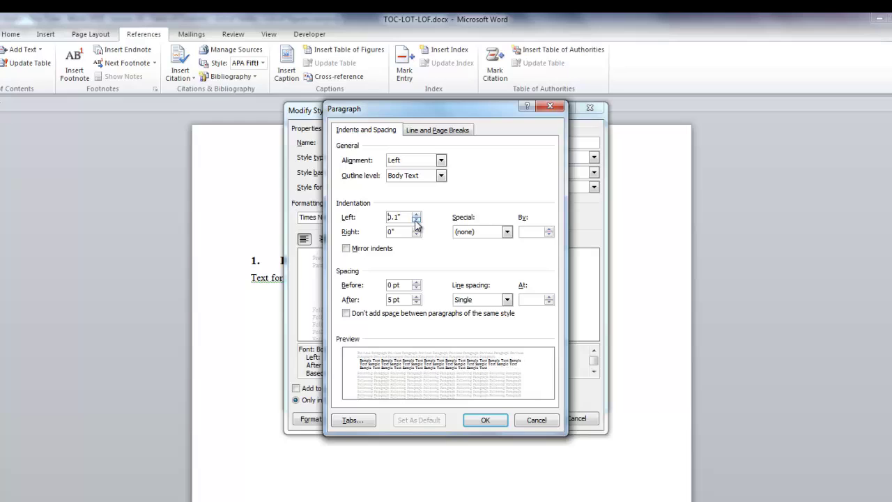
pyautogui.click(416, 221)
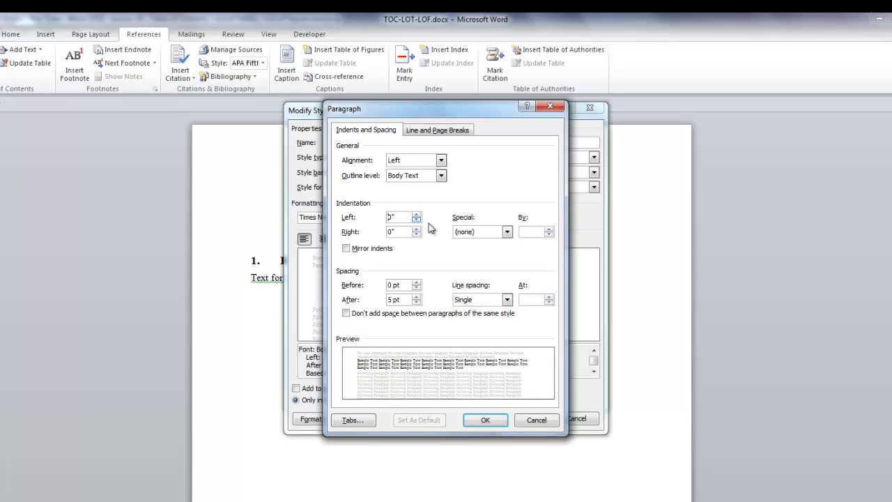
pyautogui.click(507, 232)
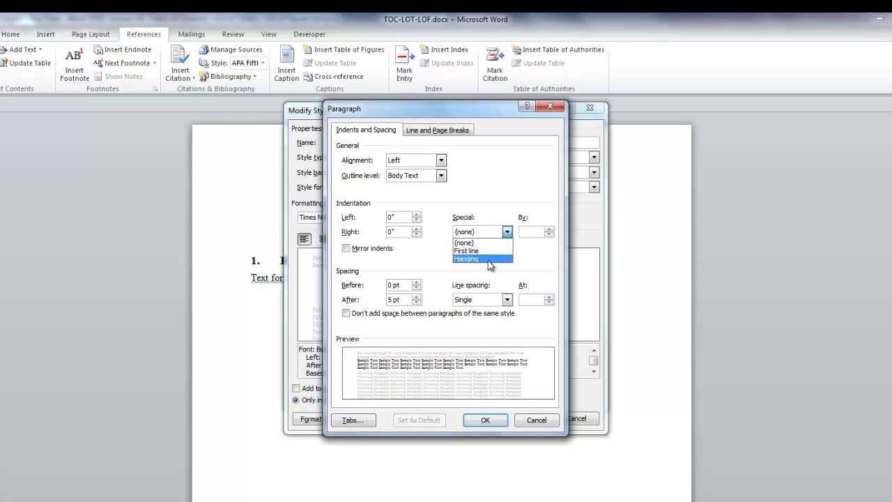
pyautogui.click(492, 260)
# Step: Set TOC 3 spacing before and after to 3 pt and save the style
pyautogui.moveTo(392, 285); pyautogui.dragTo(380, 285)
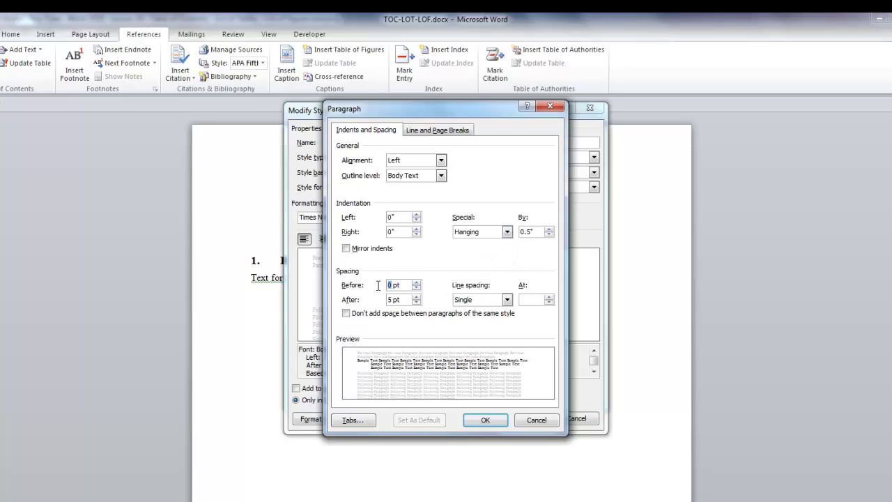
pyautogui.write('3')
pyautogui.doubleClick(388, 299)
pyautogui.write('5')
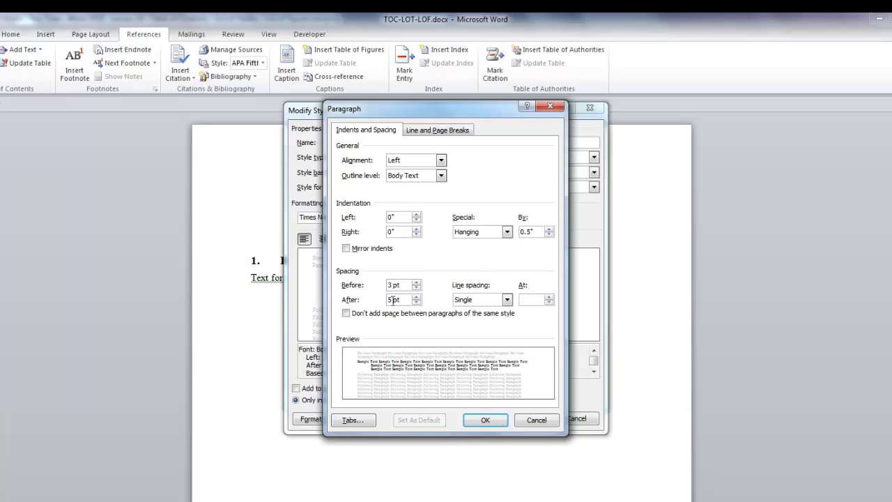
pyautogui.doubleClick(393, 300)
pyautogui.write('3')
pyautogui.click(487, 421)
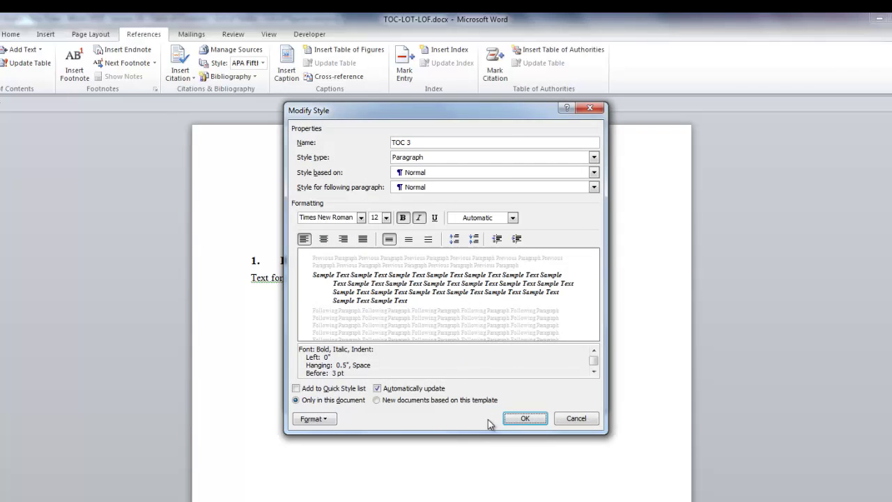
pyautogui.click(517, 419)
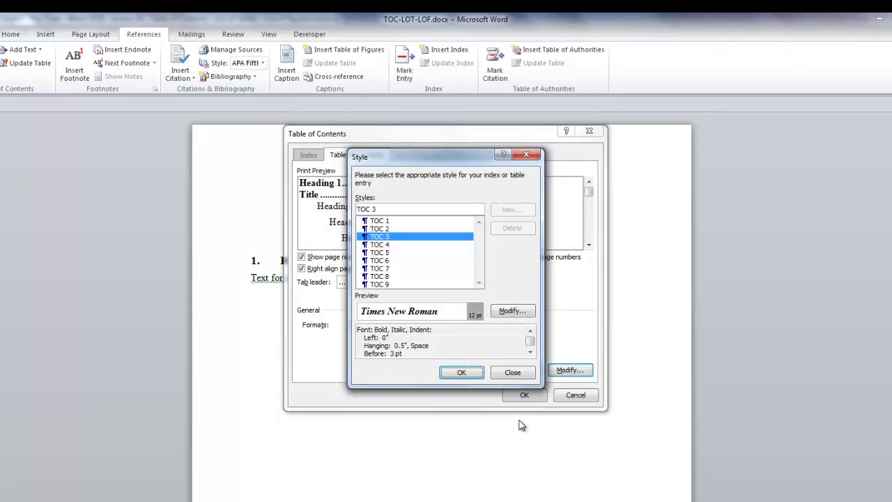
# Step: Make the TOC 4 style bold
pyautogui.click(389, 244)
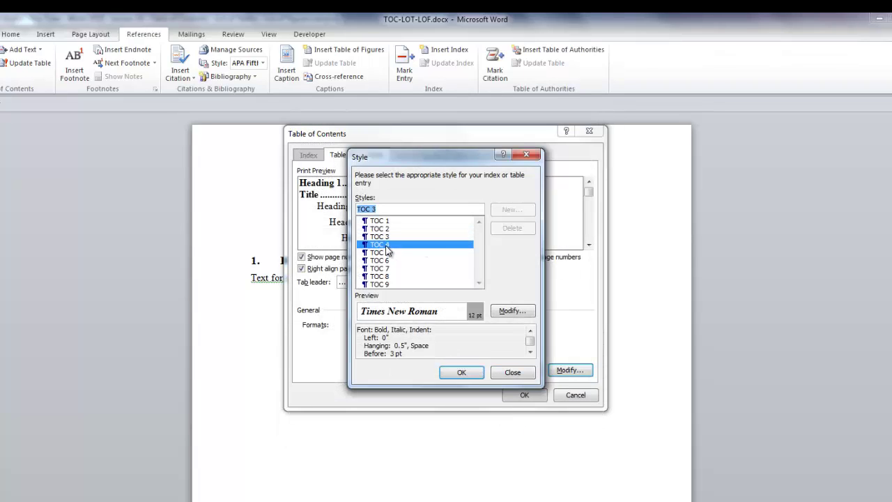
pyautogui.click(523, 311)
pyautogui.click(402, 218)
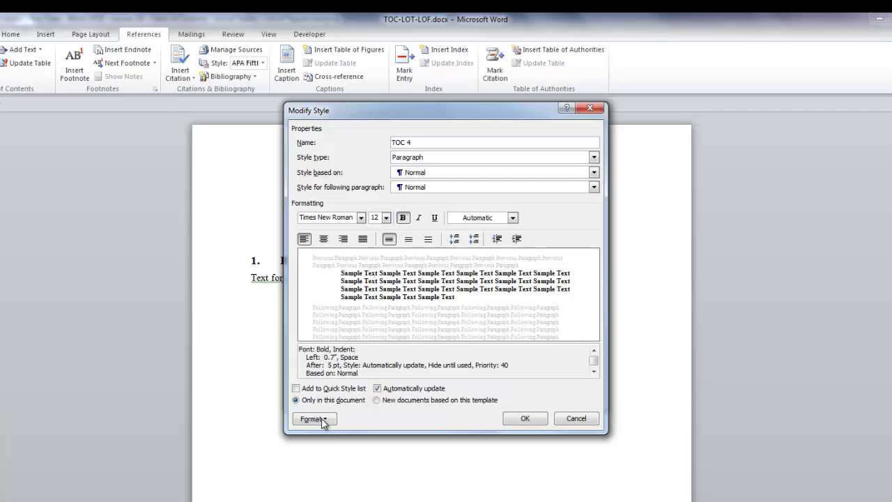
pyautogui.click(314, 418)
pyautogui.click(339, 310)
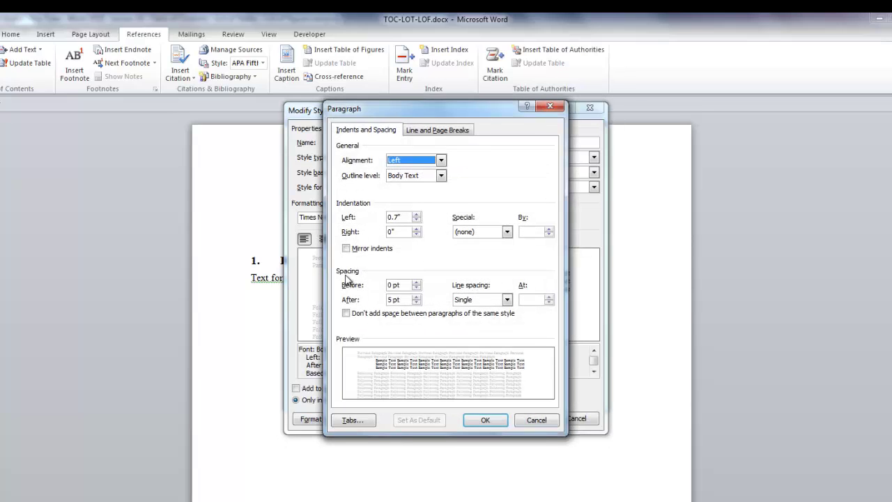
# Step: Give TOC 4 a 0" left indent, 0.5" hanging indent and 3 pt spacing before, then insert the table of contents
pyautogui.click(416, 220)
pyautogui.click(507, 231)
pyautogui.click(480, 259)
pyautogui.click(389, 285)
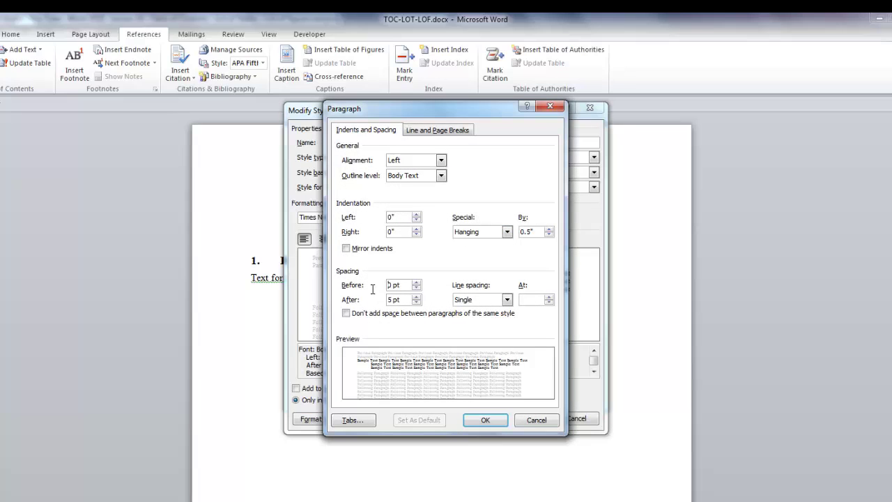
pyautogui.click(485, 419)
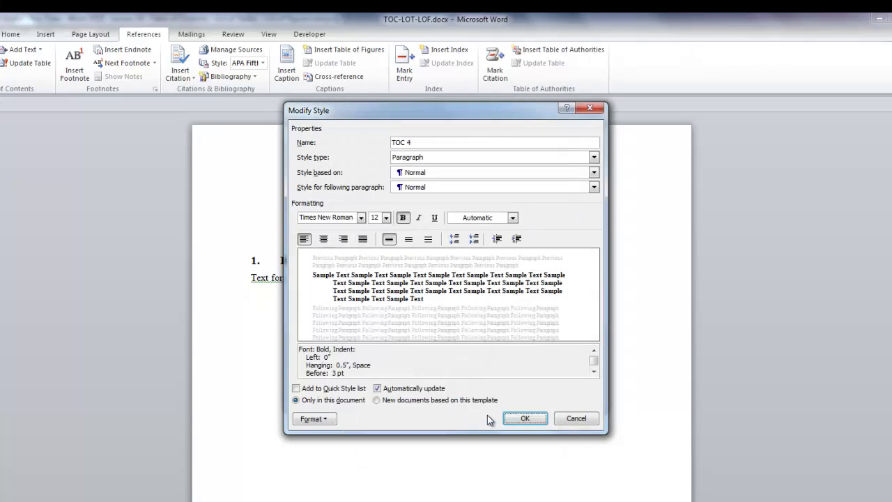
pyautogui.click(524, 419)
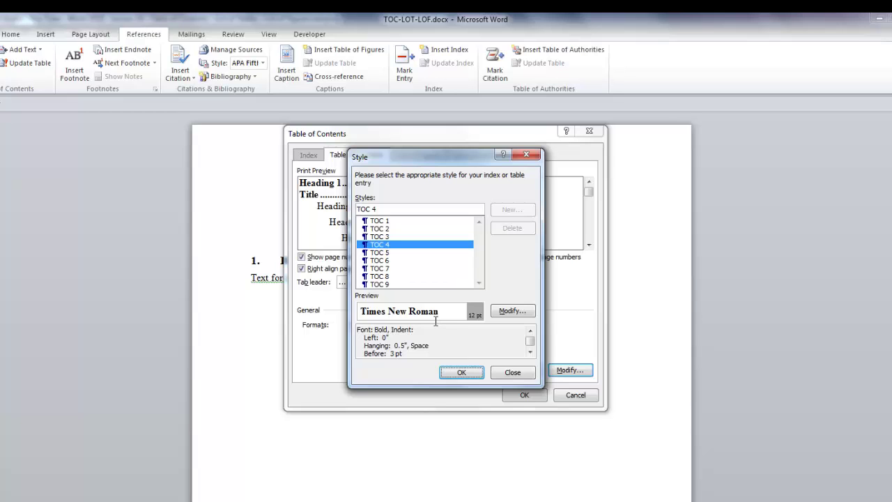
pyautogui.click(477, 376)
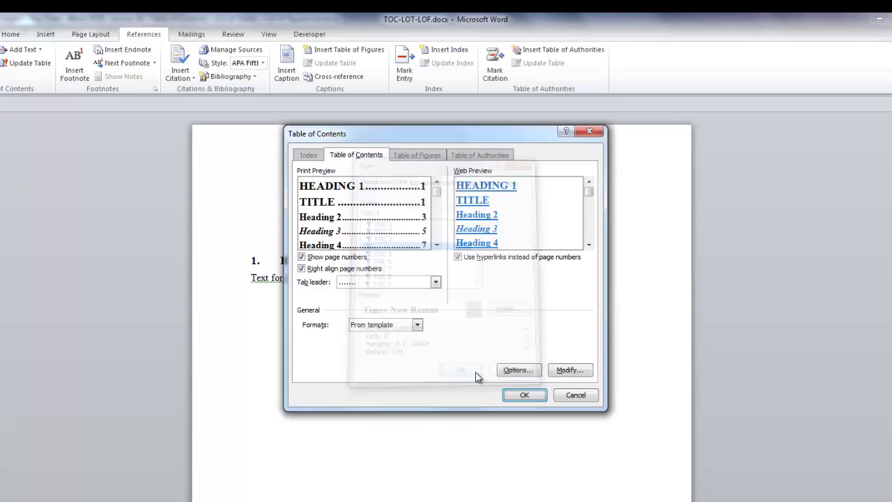
pyautogui.click(535, 394)
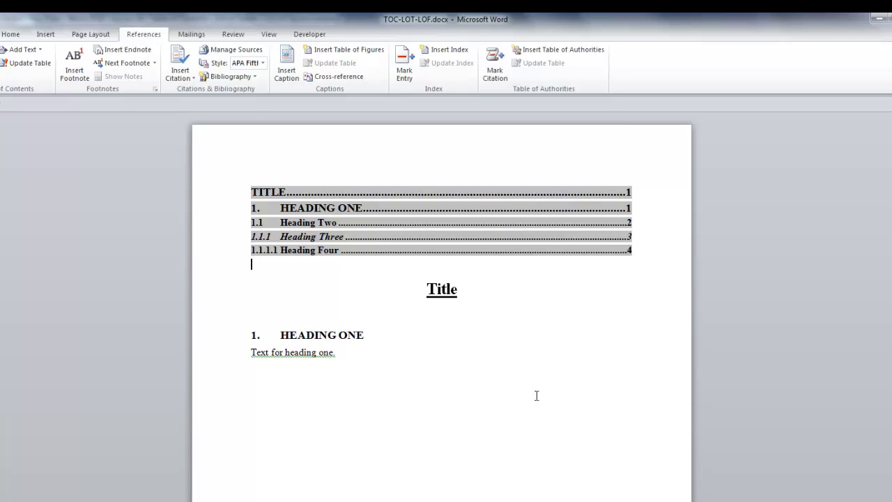
# Step: On a new line below the TOC, insert a dot-leader table of figures using the Table caption label
pyautogui.press('Return')
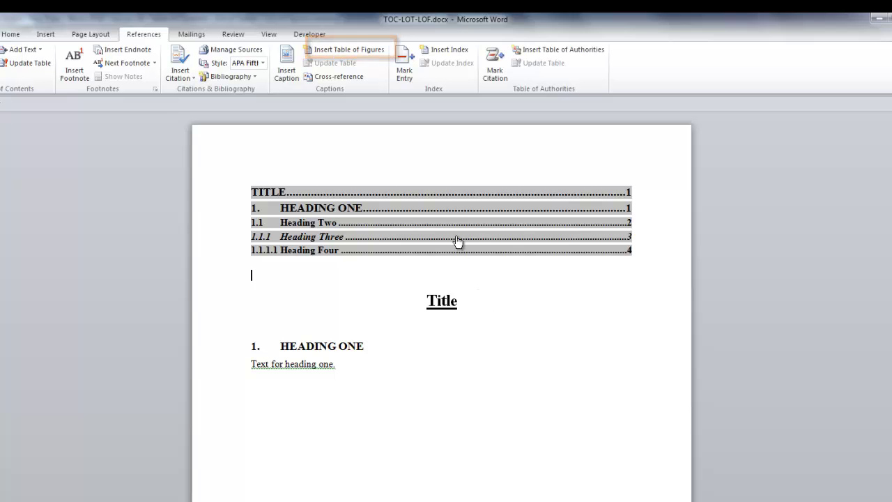
pyautogui.click(332, 52)
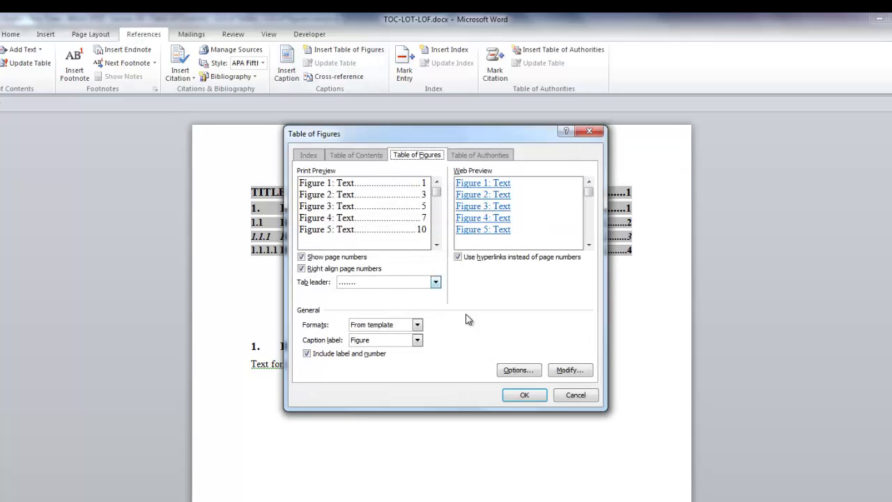
pyautogui.click(417, 341)
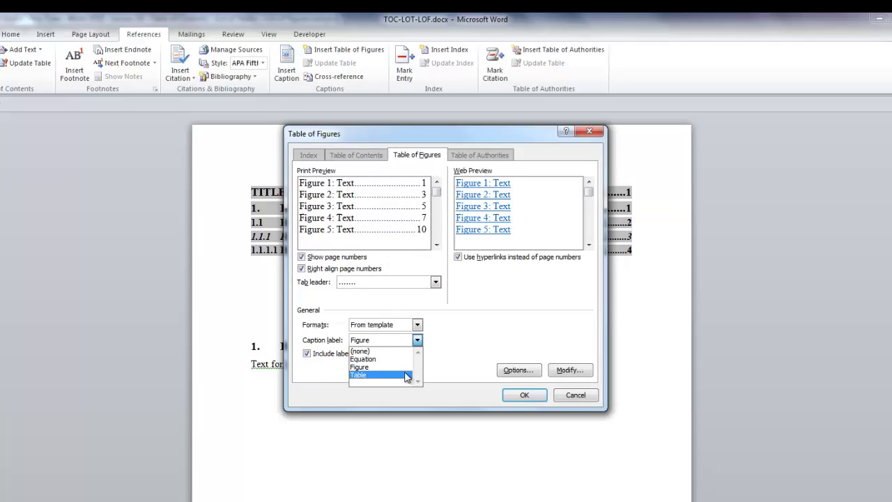
pyautogui.click(408, 378)
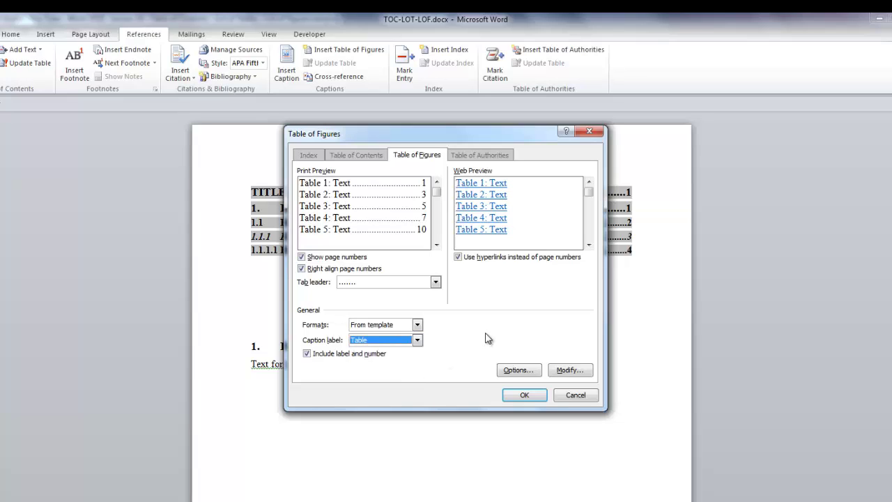
pyautogui.click(526, 394)
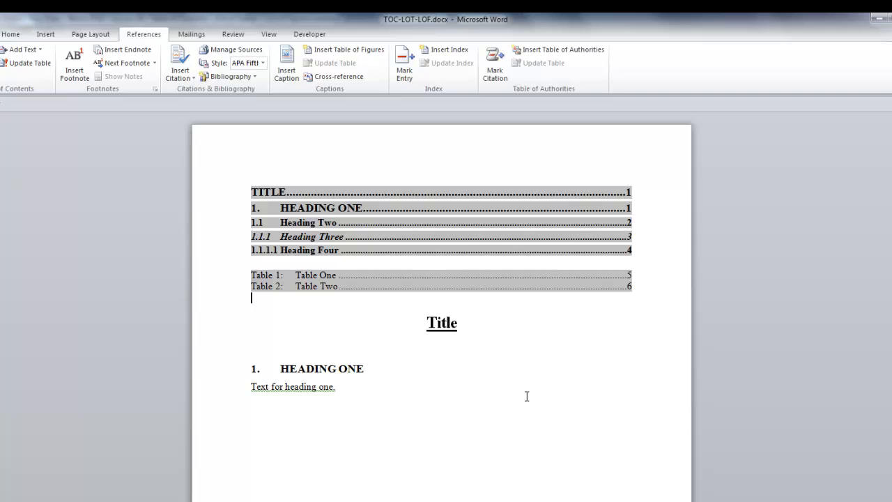
# Step: On a new line below the tables list, insert a dot-leader table of figures for Figure captions
pyautogui.press('Return')
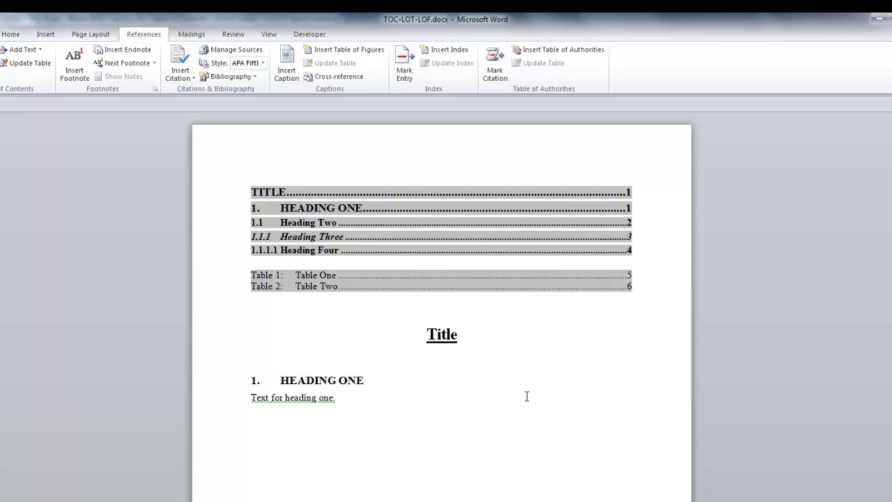
pyautogui.click(357, 55)
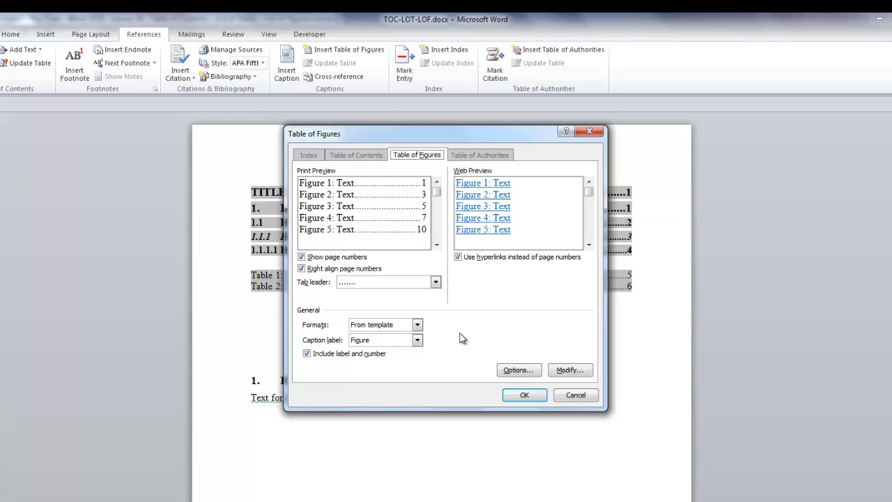
pyautogui.click(534, 397)
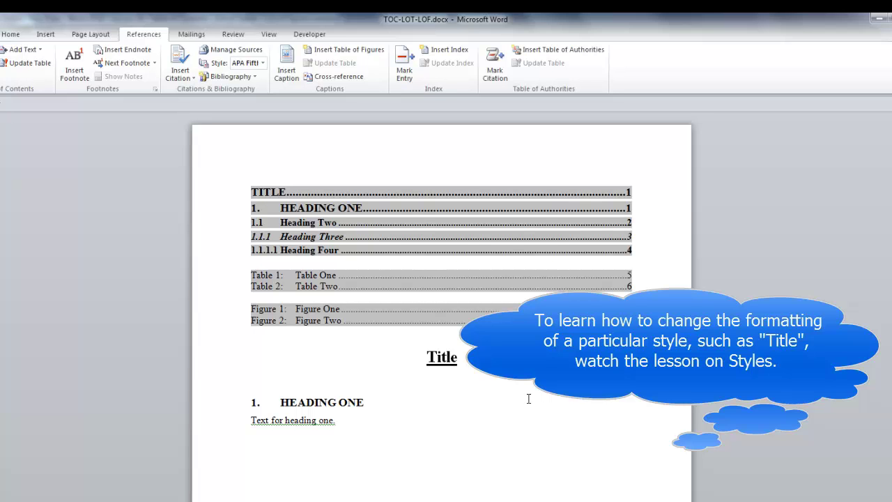
# Step: Add a 'Table of Contents' heading in Title style above the contents
pyautogui.press('Return')
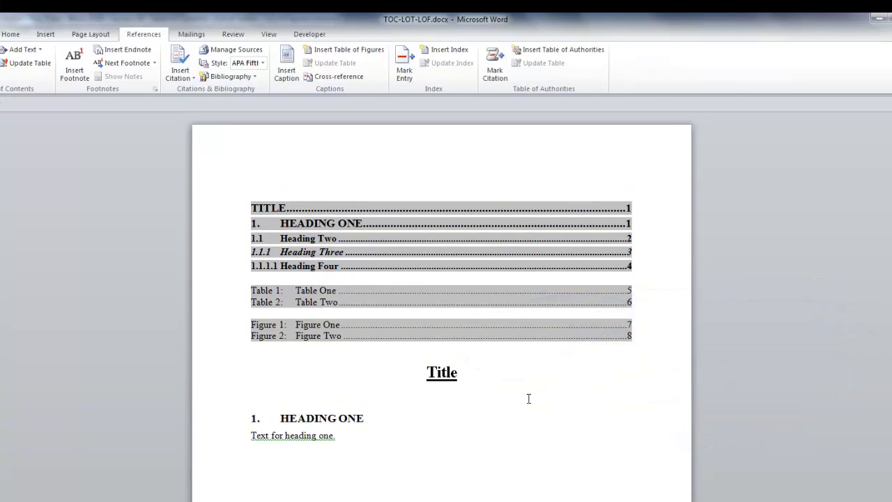
pyautogui.press('Up')
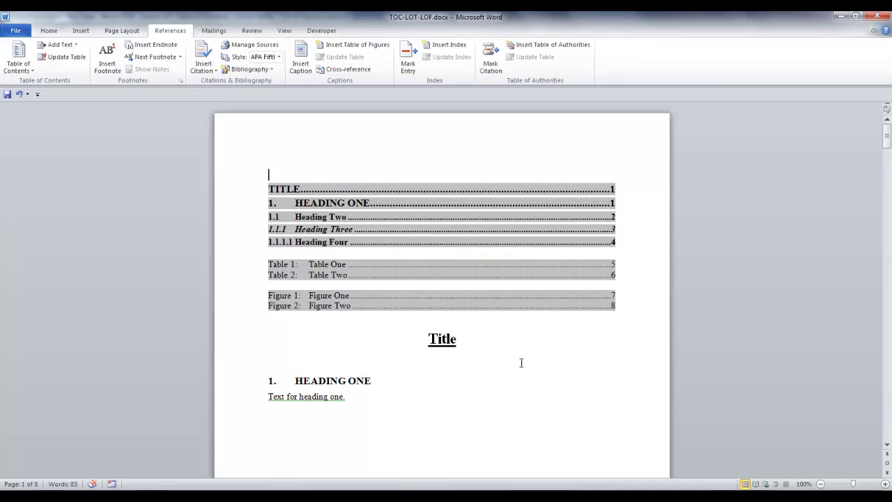
pyautogui.click(55, 32)
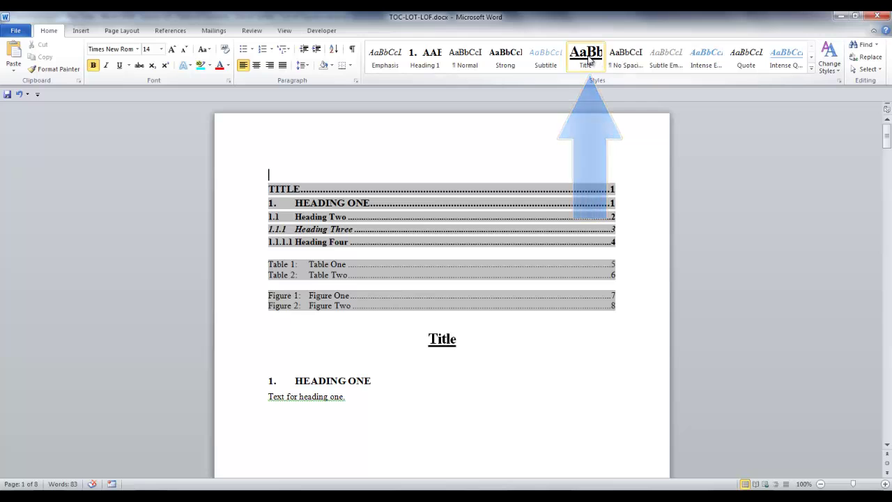
pyautogui.click(589, 61)
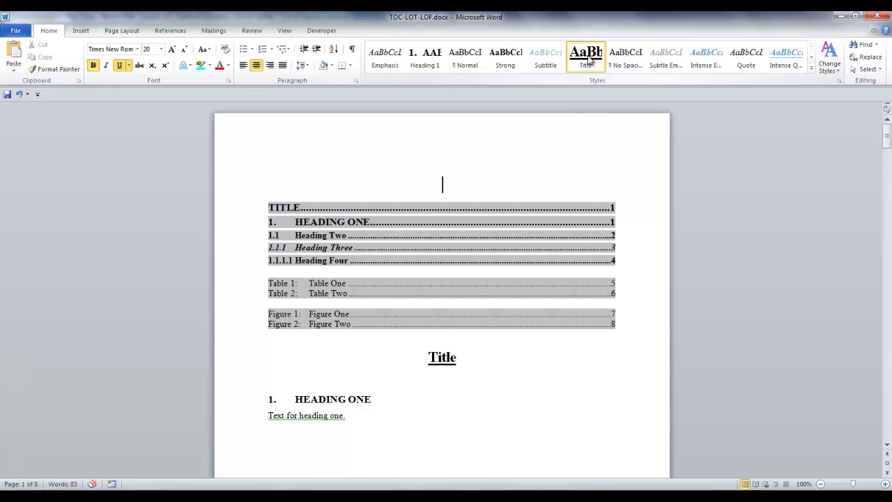
pyautogui.write('Table of C')
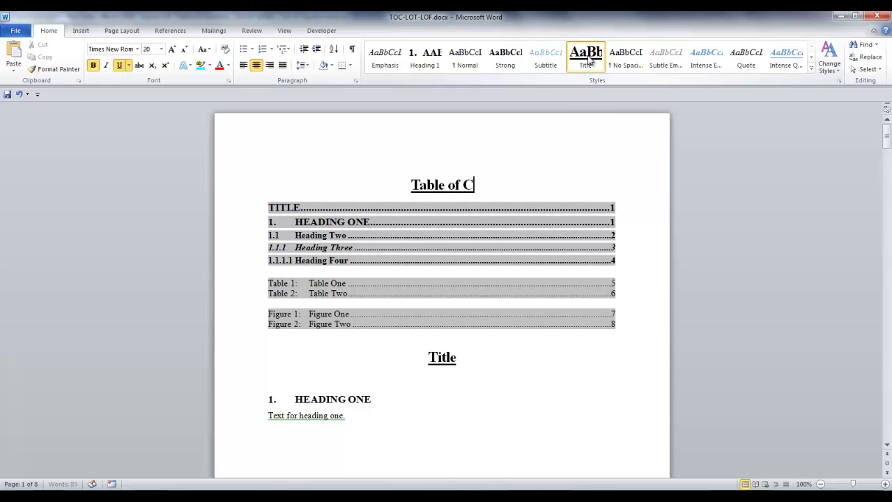
pyautogui.write('ontents')
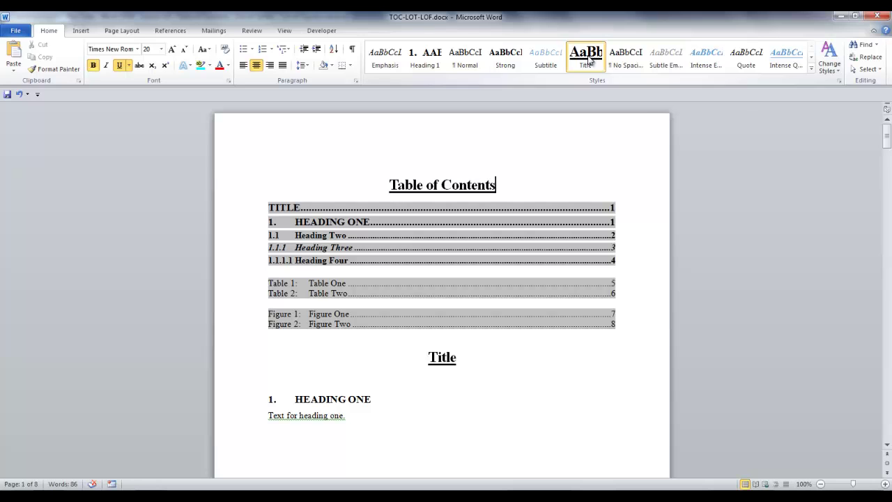
# Step: Add a 'List of Tables' heading in Title style above the tables list
pyautogui.click(274, 272)
pyautogui.press('Return')
pyautogui.click(586, 57)
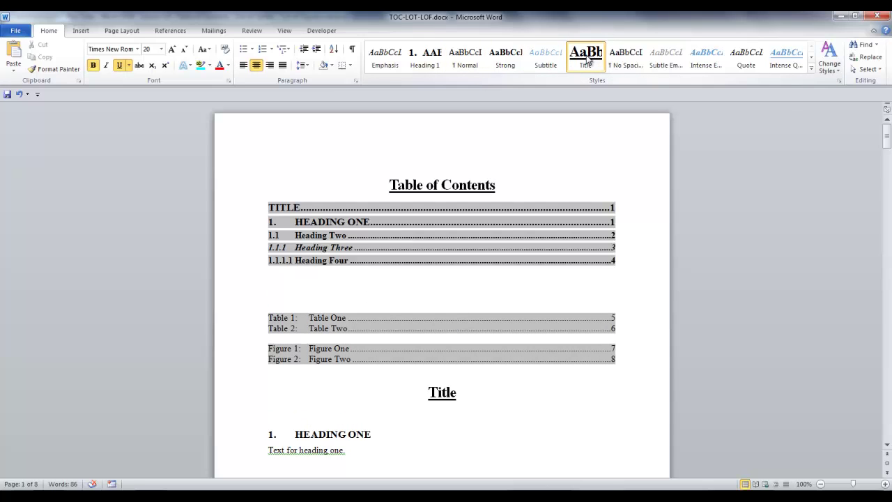
pyautogui.write('List of Tables')
# Step: Add a 'List of Figures' heading in Title style above the figures list
pyautogui.click(278, 339)
pyautogui.press('Return')
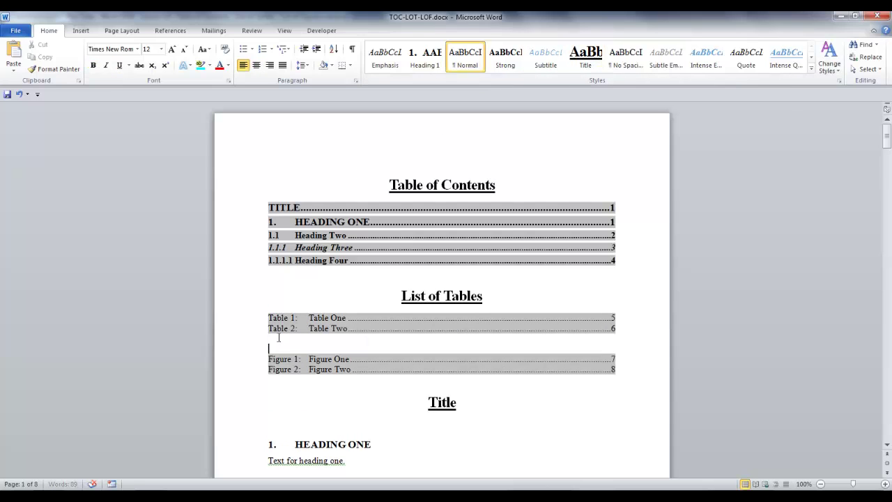
pyautogui.click(591, 60)
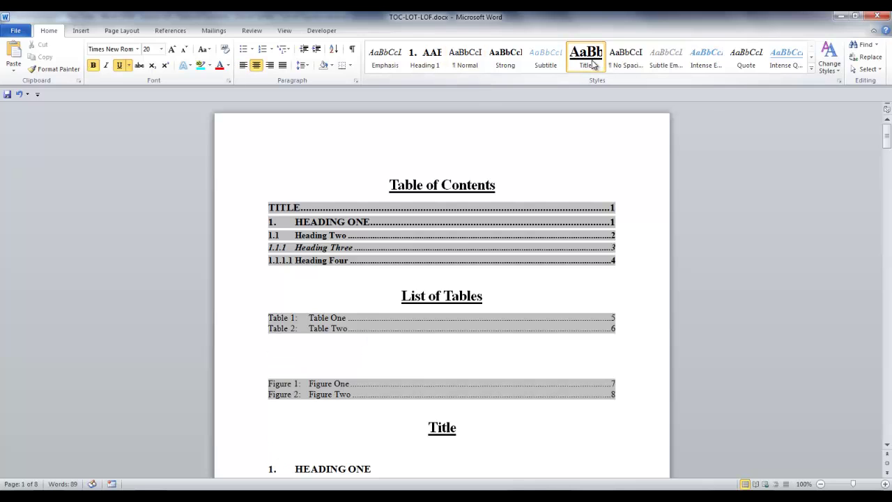
pyautogui.write('List of Figures')
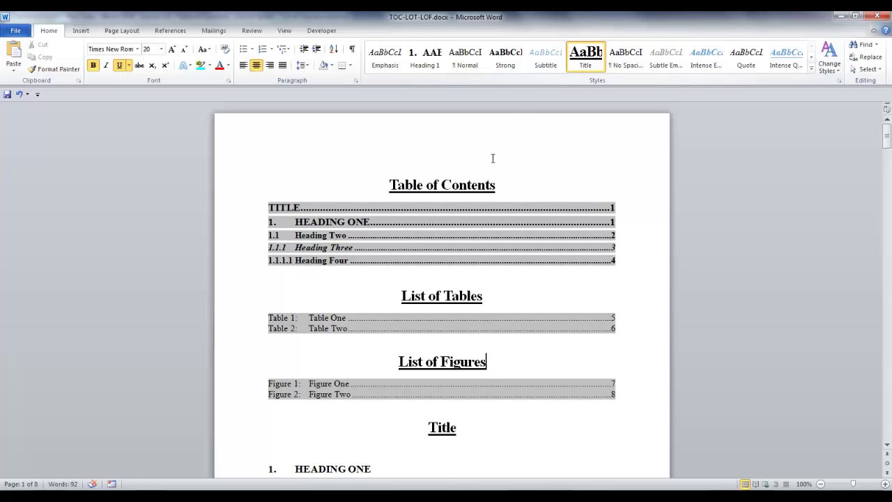
pyautogui.click(514, 189)
pyautogui.press('Down')
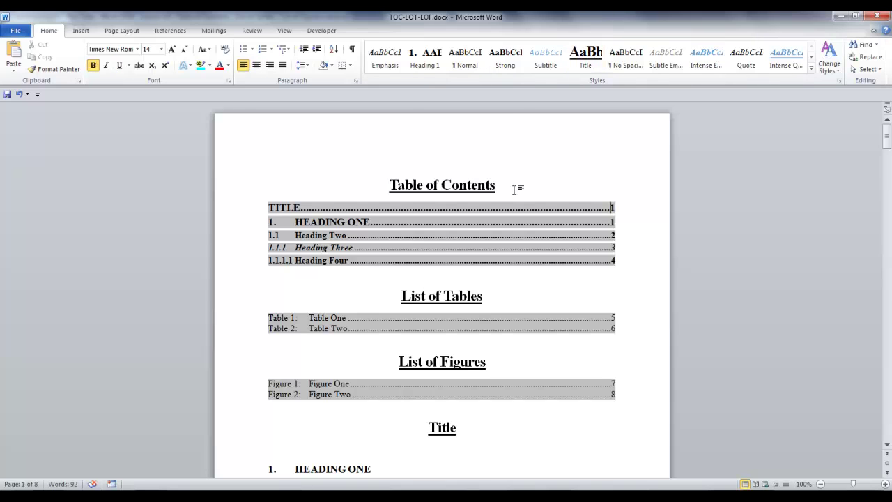
# Step: Update the entire table of contents field so it picks up the new headings
pyautogui.rightClick(433, 235)
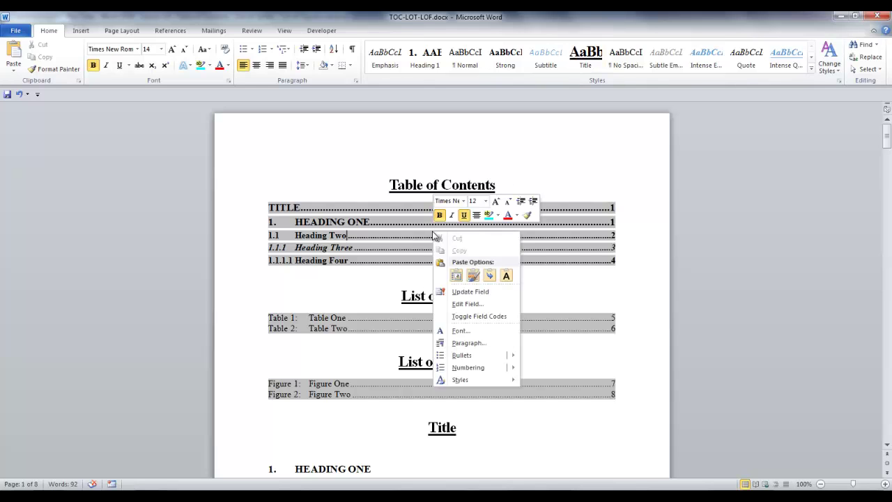
pyautogui.click(464, 292)
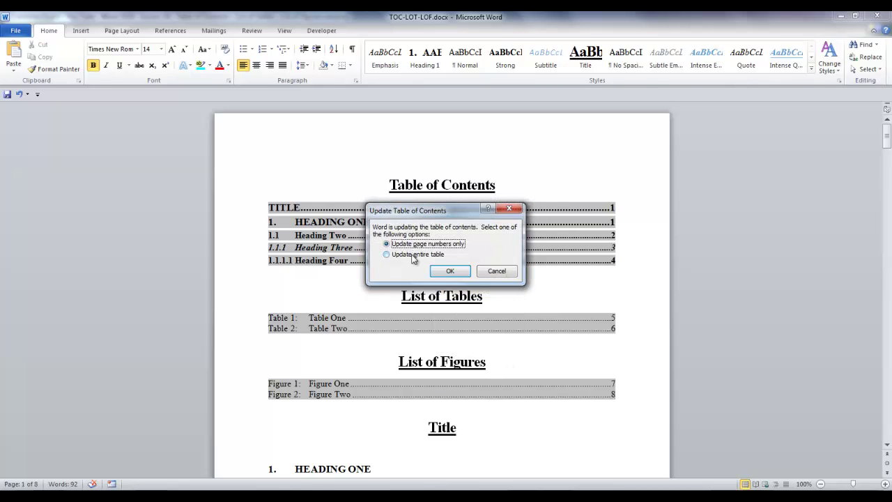
pyautogui.click(414, 258)
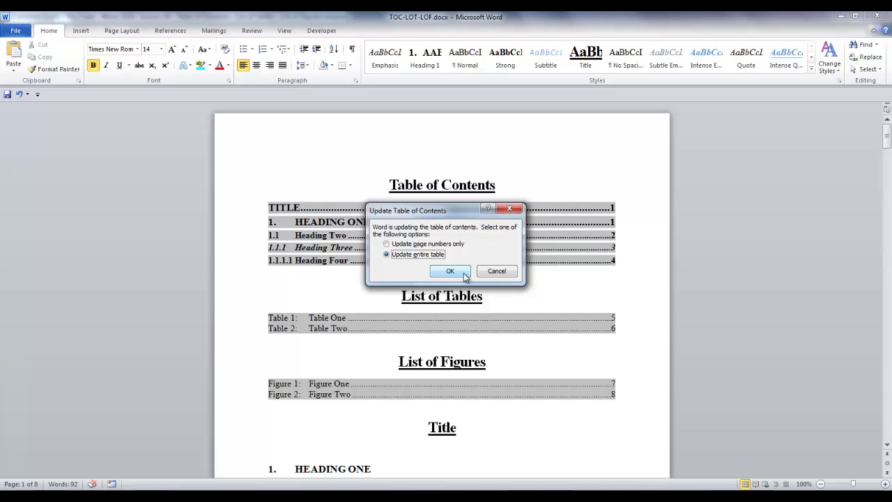
pyautogui.click(464, 276)
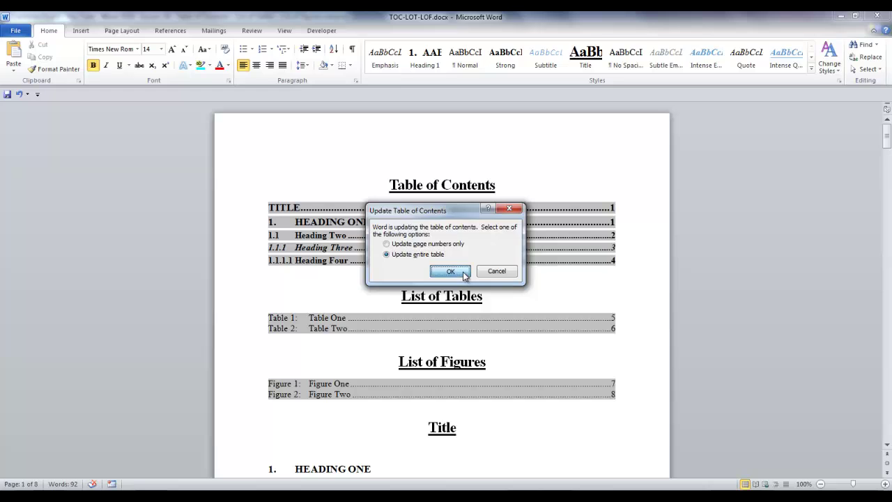